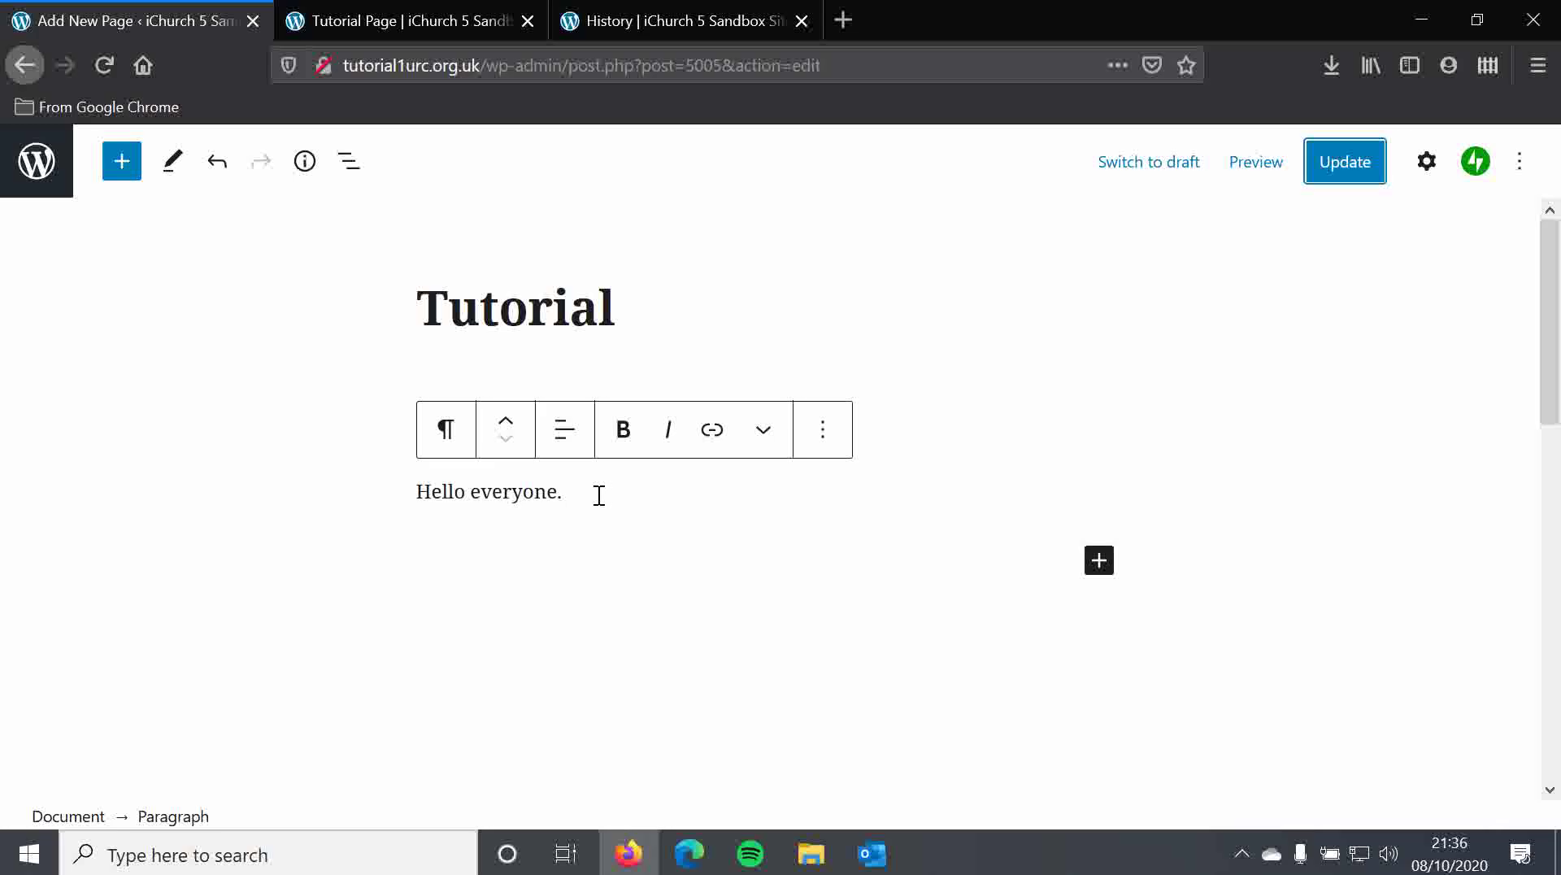
Step: Delete "everyone." from the Hello paragraph and write the word back with its full stop
drag(562, 493, 468, 495)
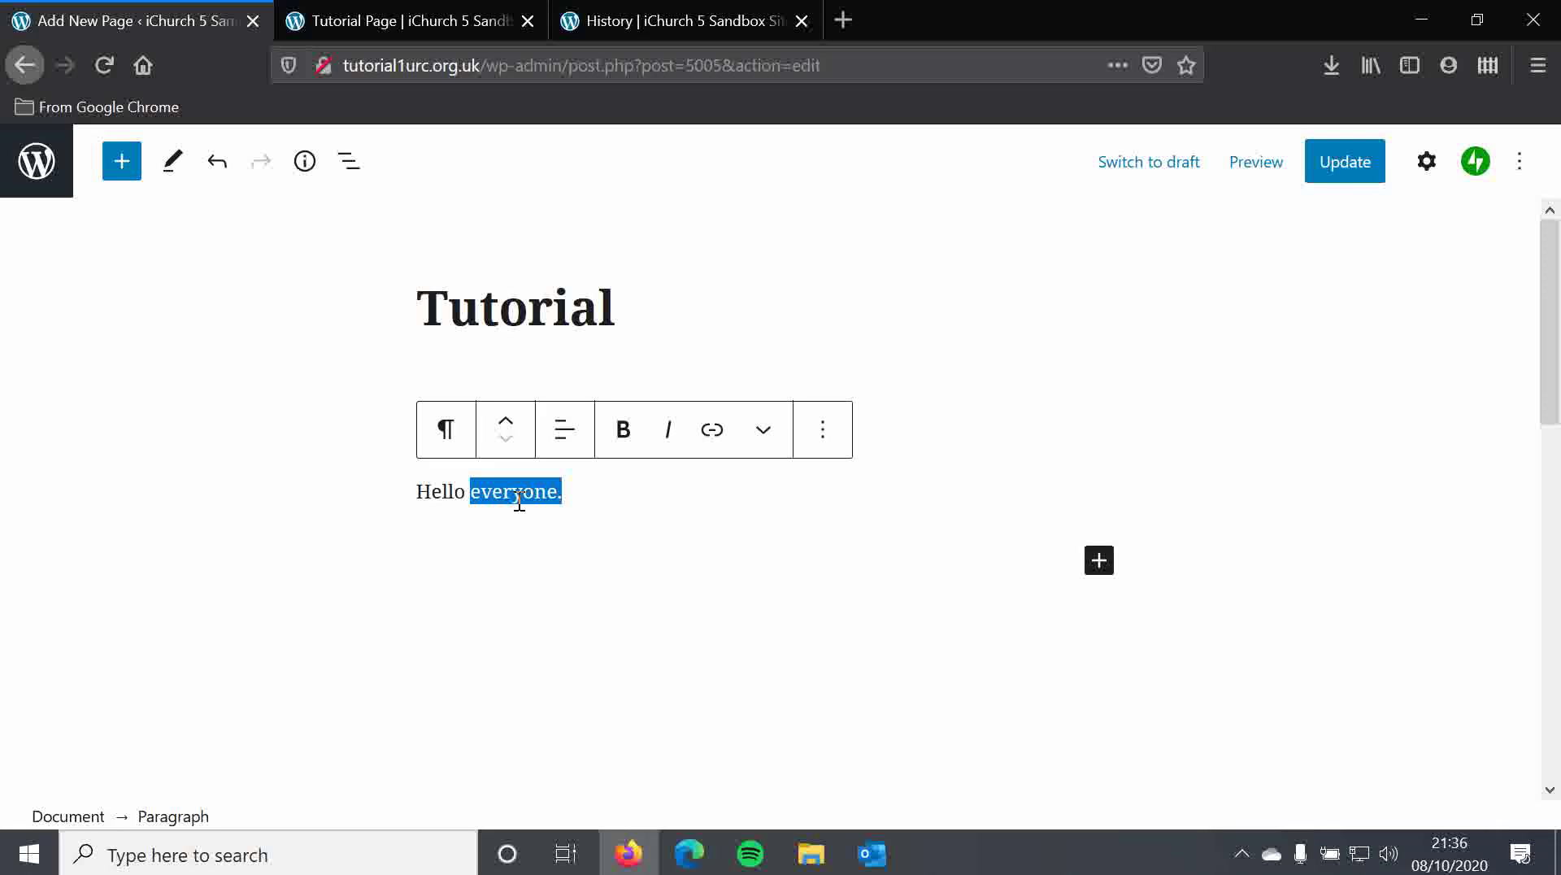
key(BackSpace)
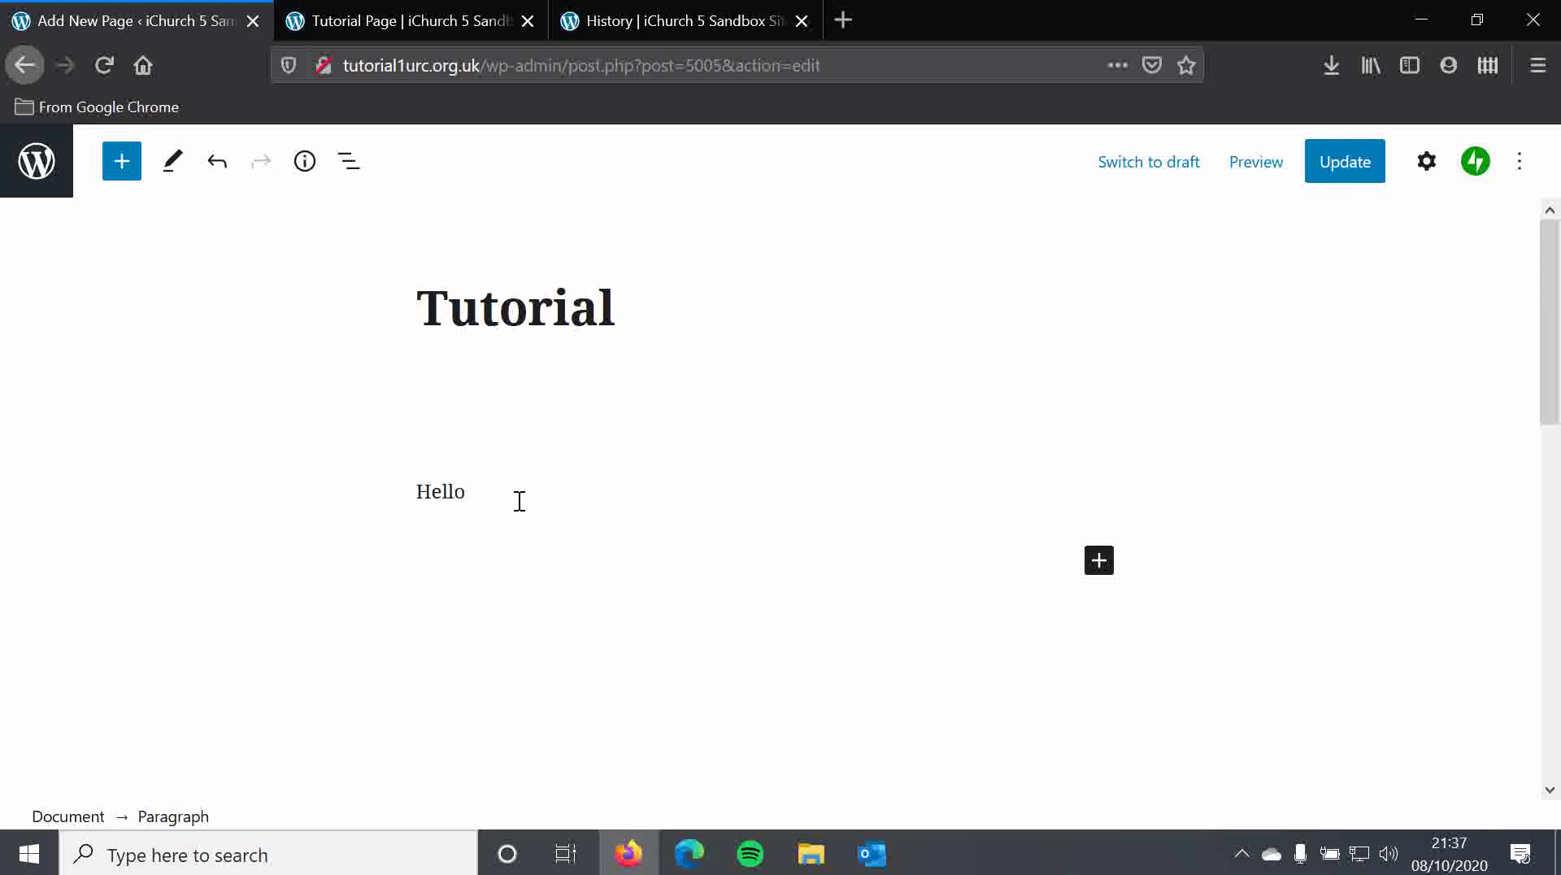
text(everyone,)
key(BackSpace)
key(BackSpace)
text(.)
Step: Delete "everyone." from the Hello paragraph again and undo that deletion
drag(596, 491, 474, 508)
key(BackSpace)
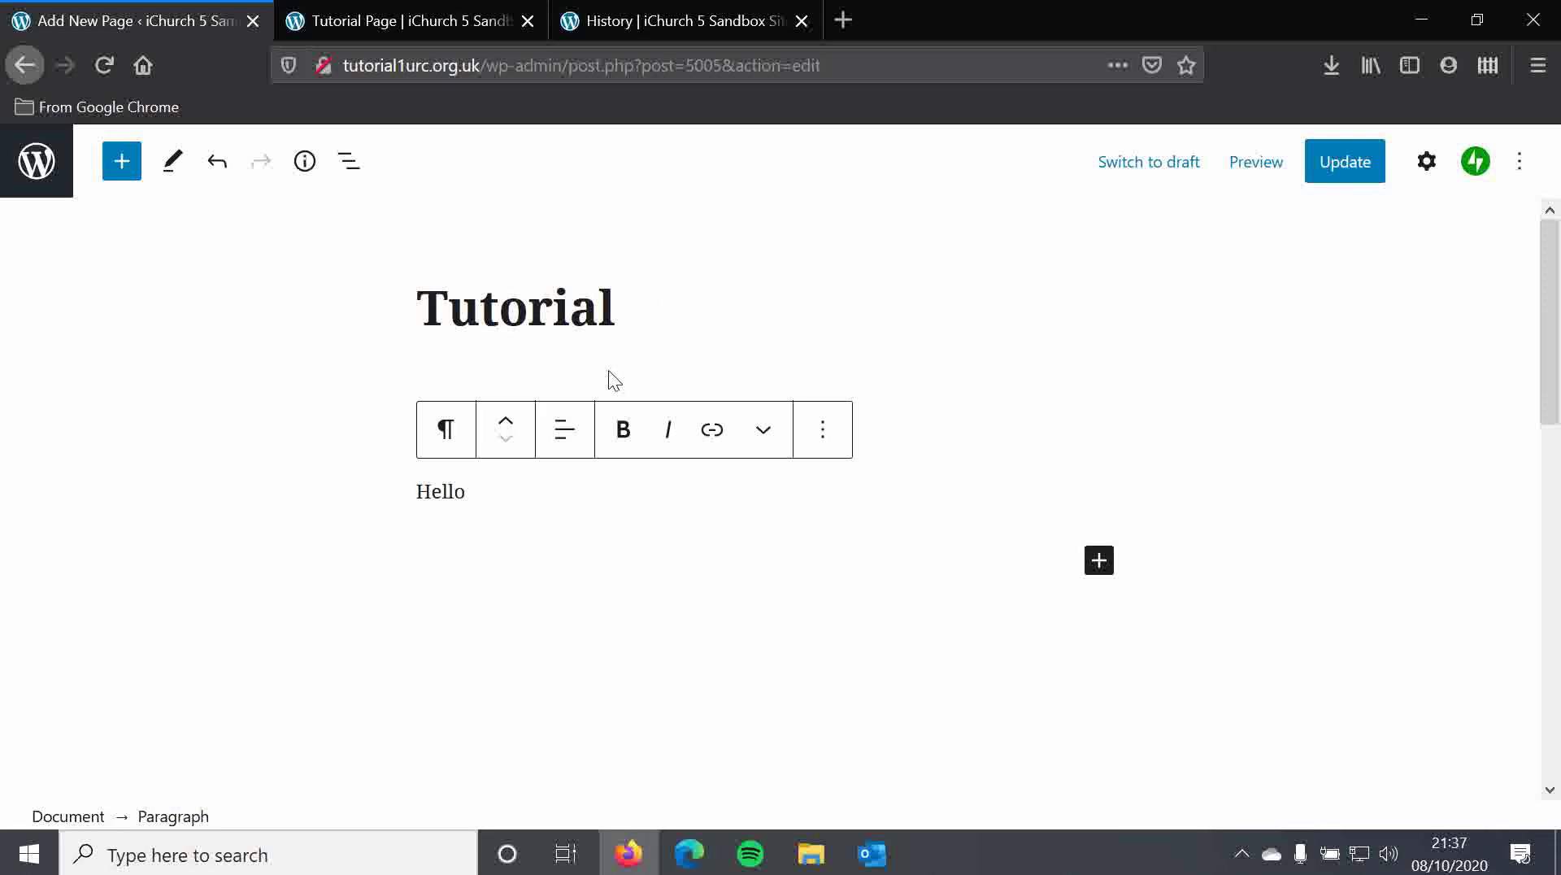
click(218, 170)
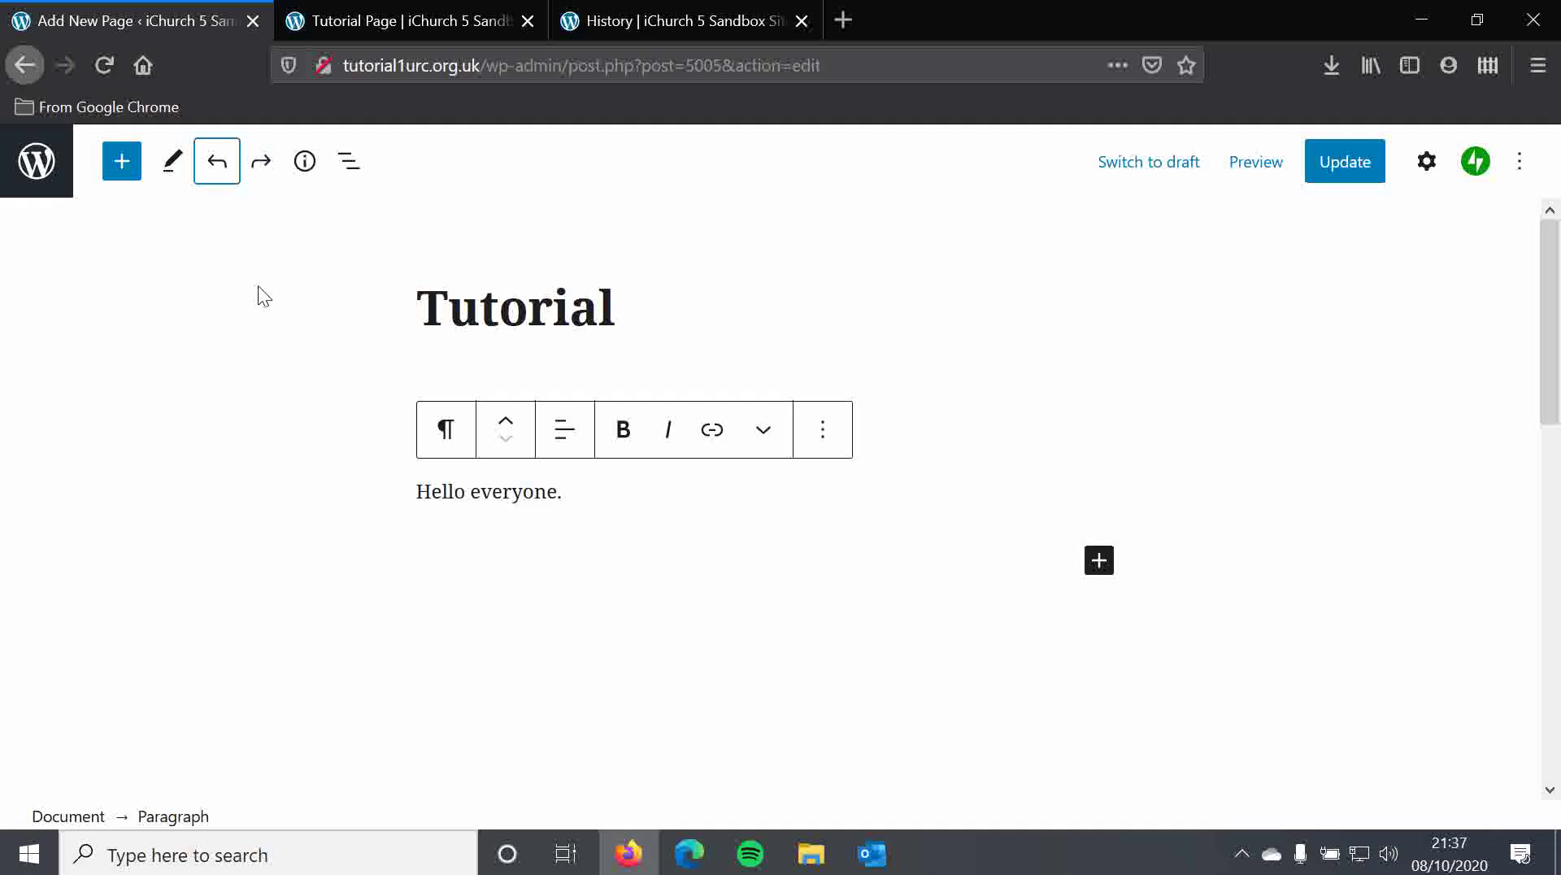
Step: Redo the deletion of "everyone.", undo it, and redo it once more
click(260, 167)
click(260, 167)
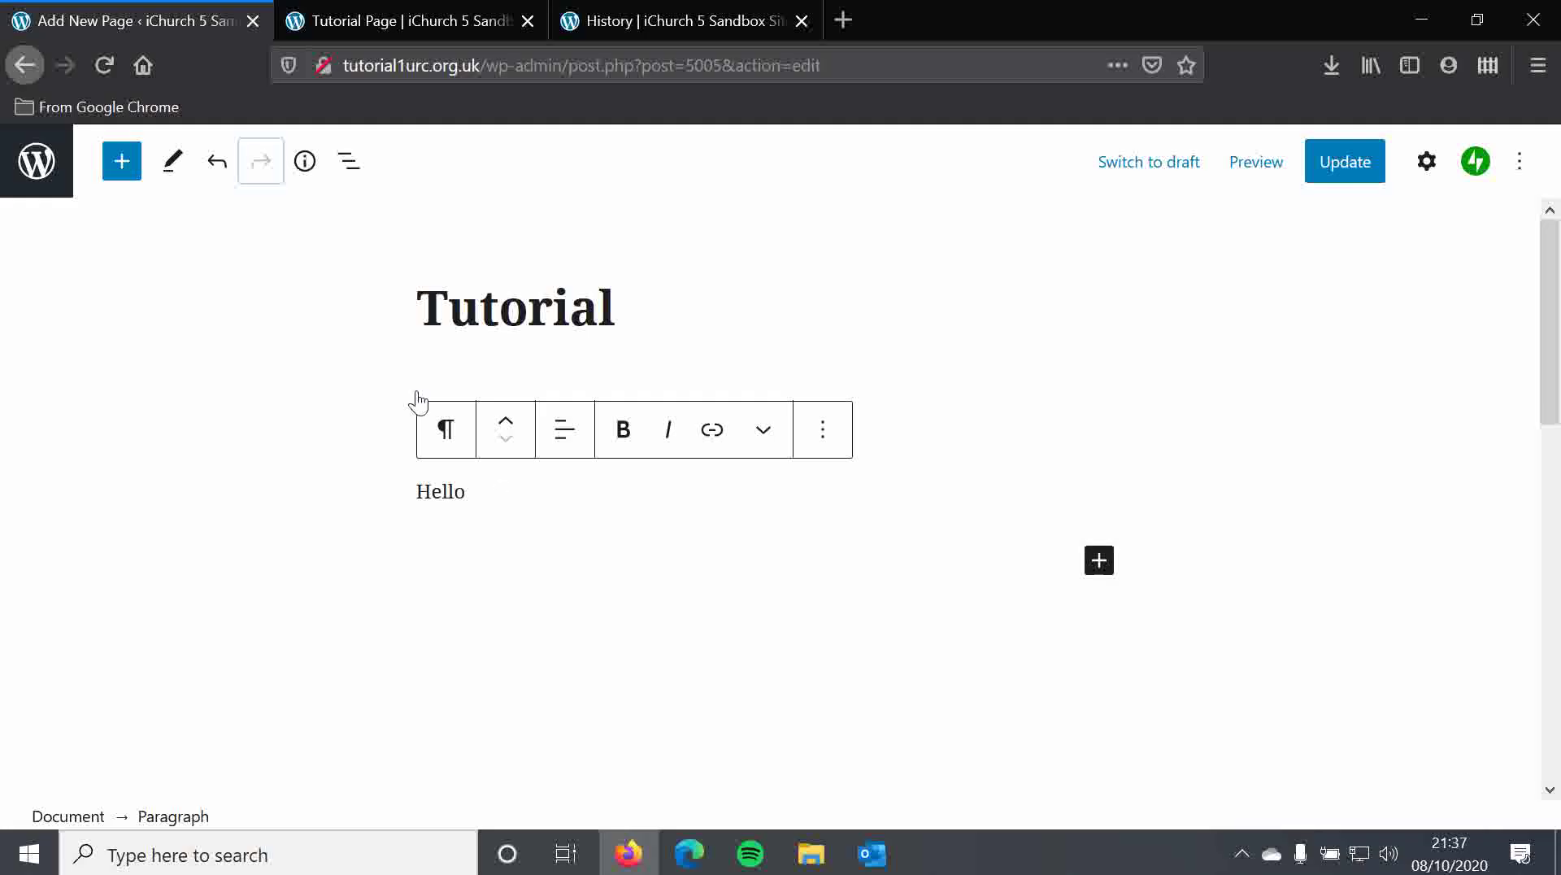
click(215, 168)
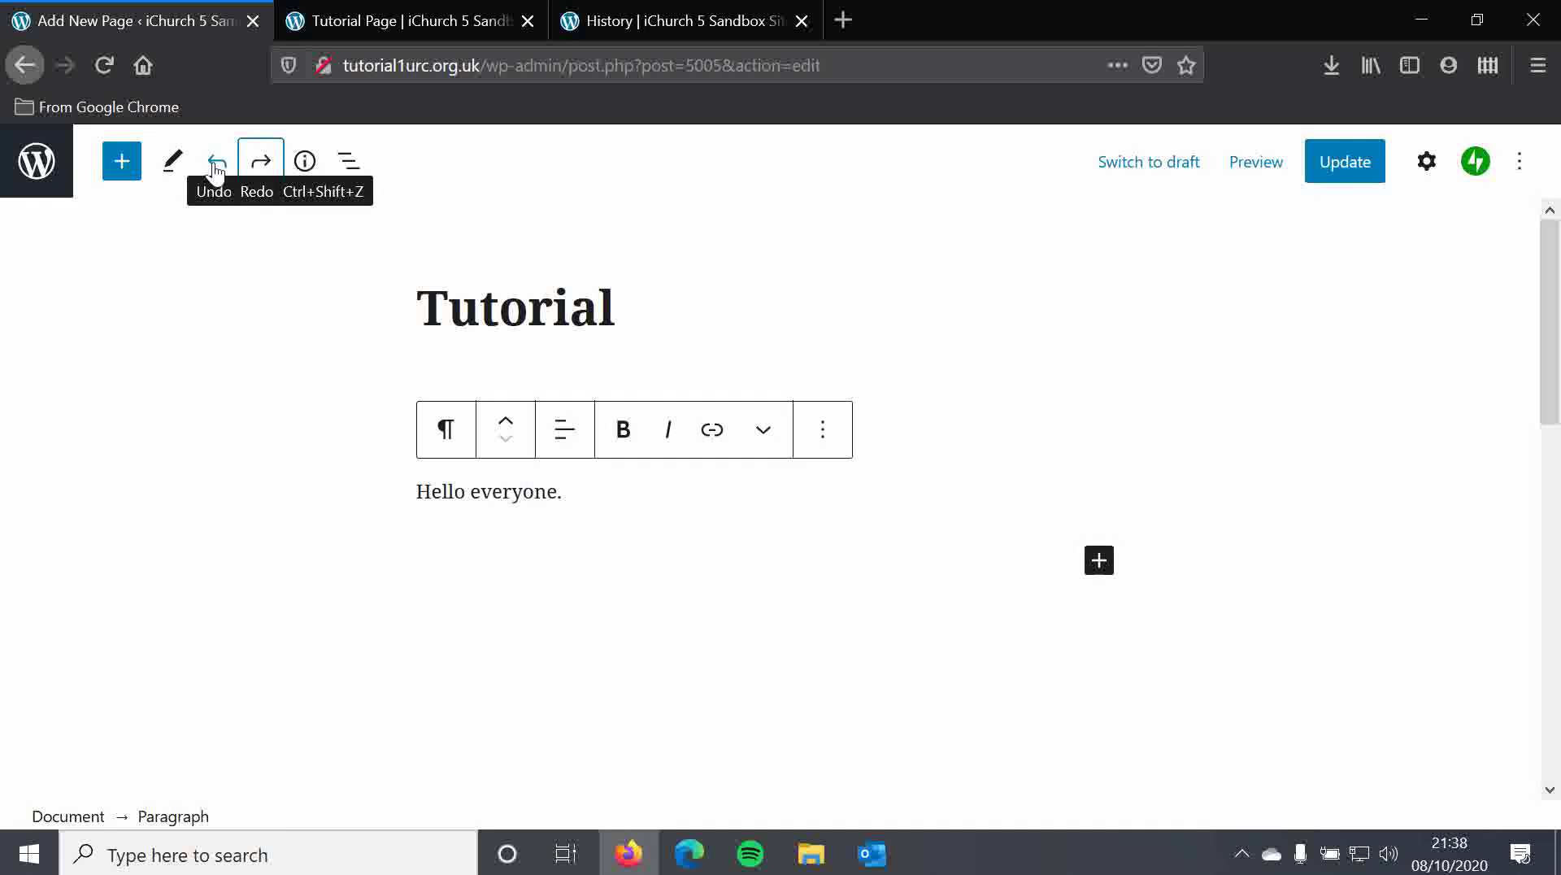
click(262, 167)
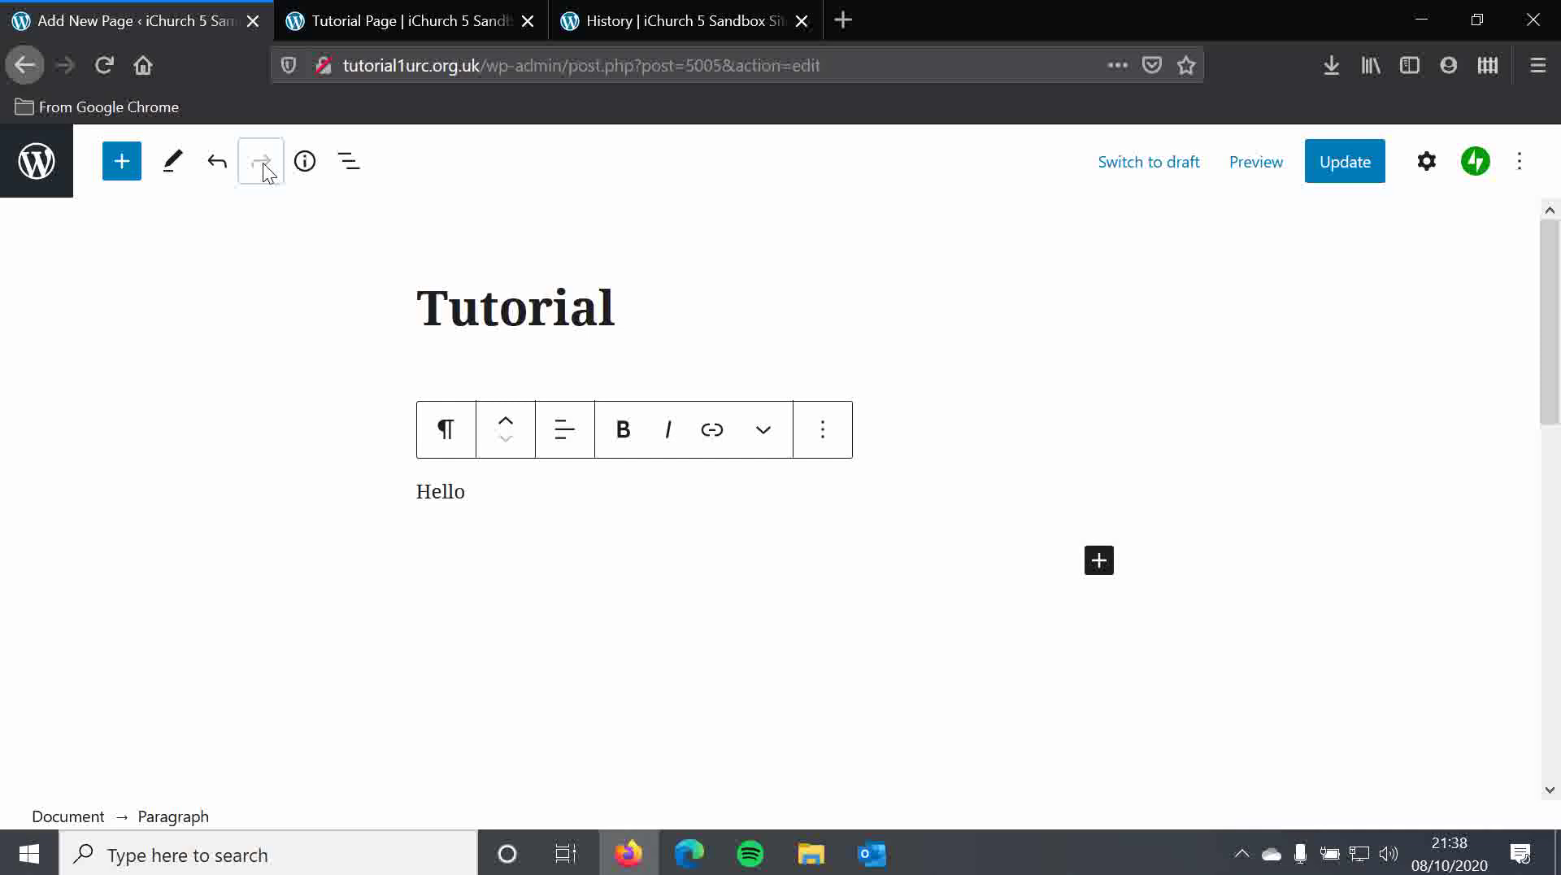
Step: Undo the deletion of "everyone." in the paragraph and update the page
click(515, 488)
click(218, 162)
click(1339, 159)
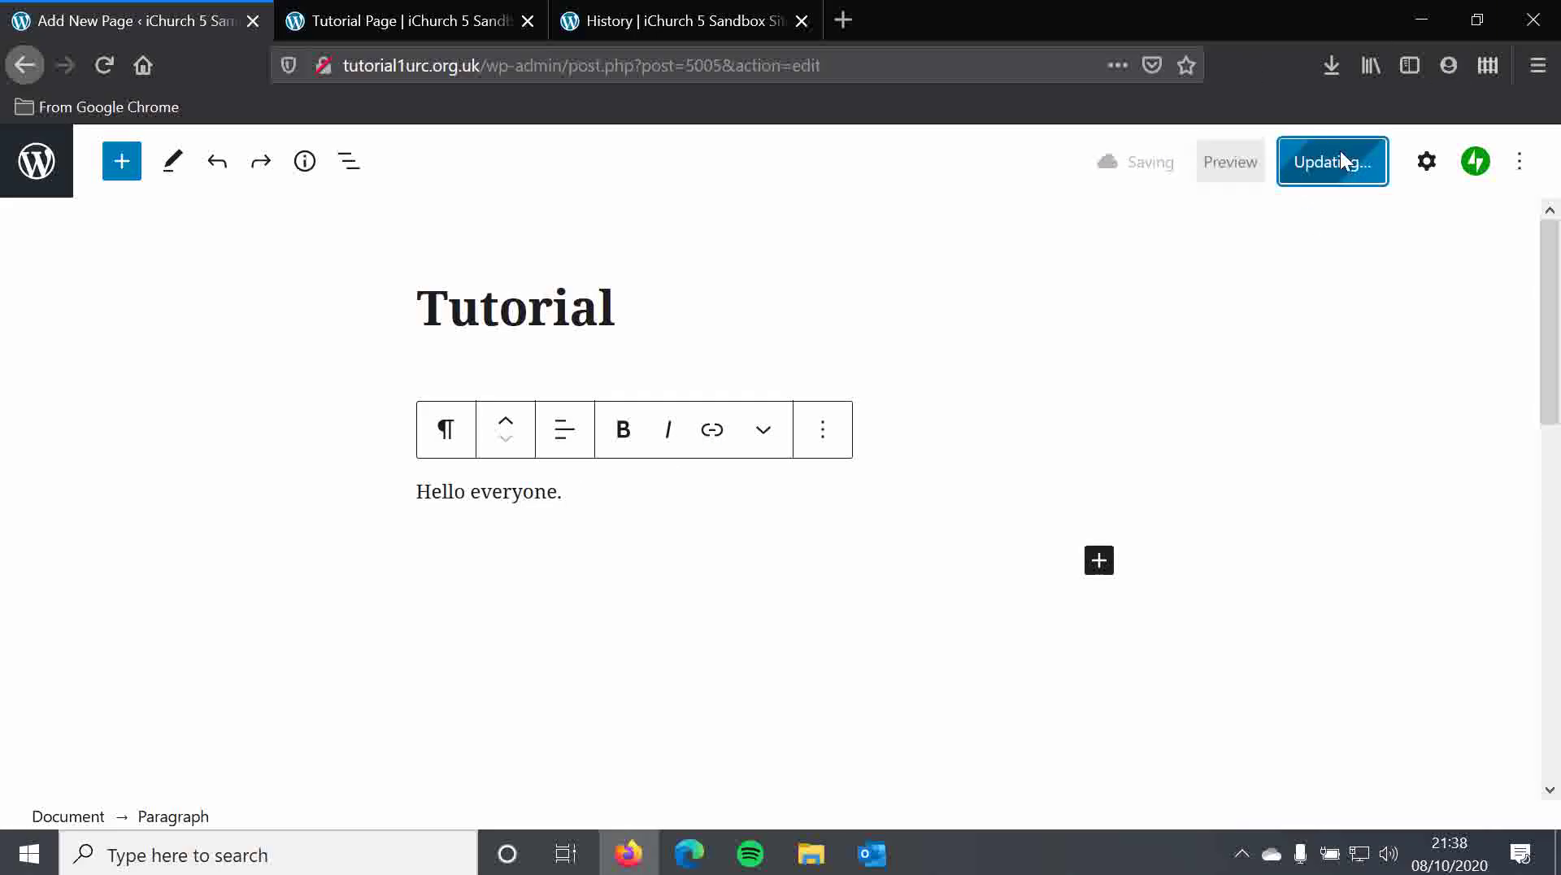
Step: Delete the entire text "Hello everyone." from the paragraph
click(576, 491)
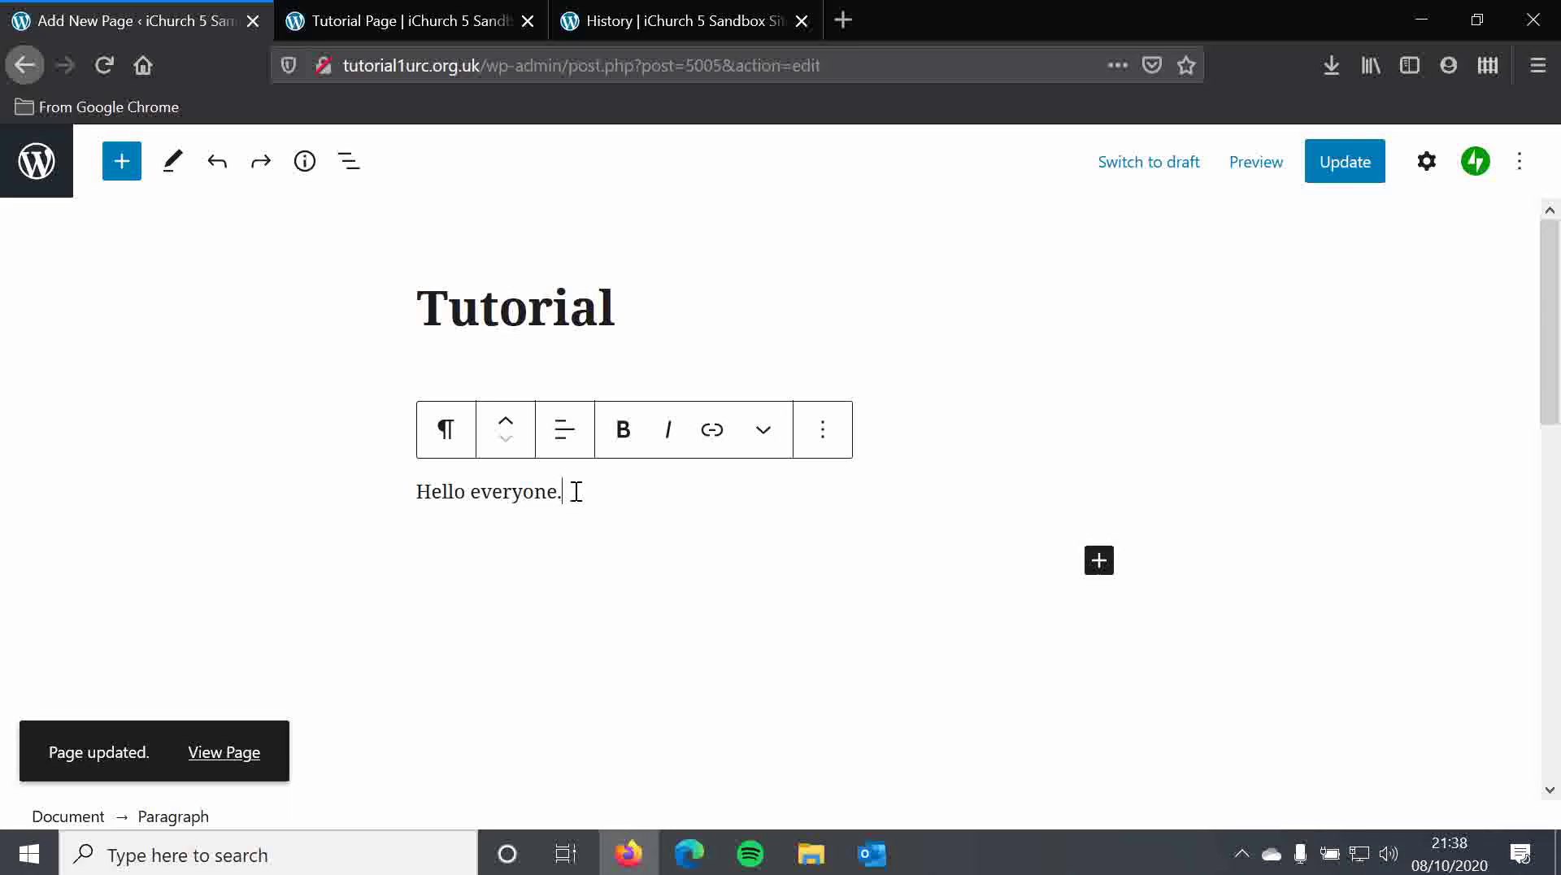
drag(576, 491, 378, 483)
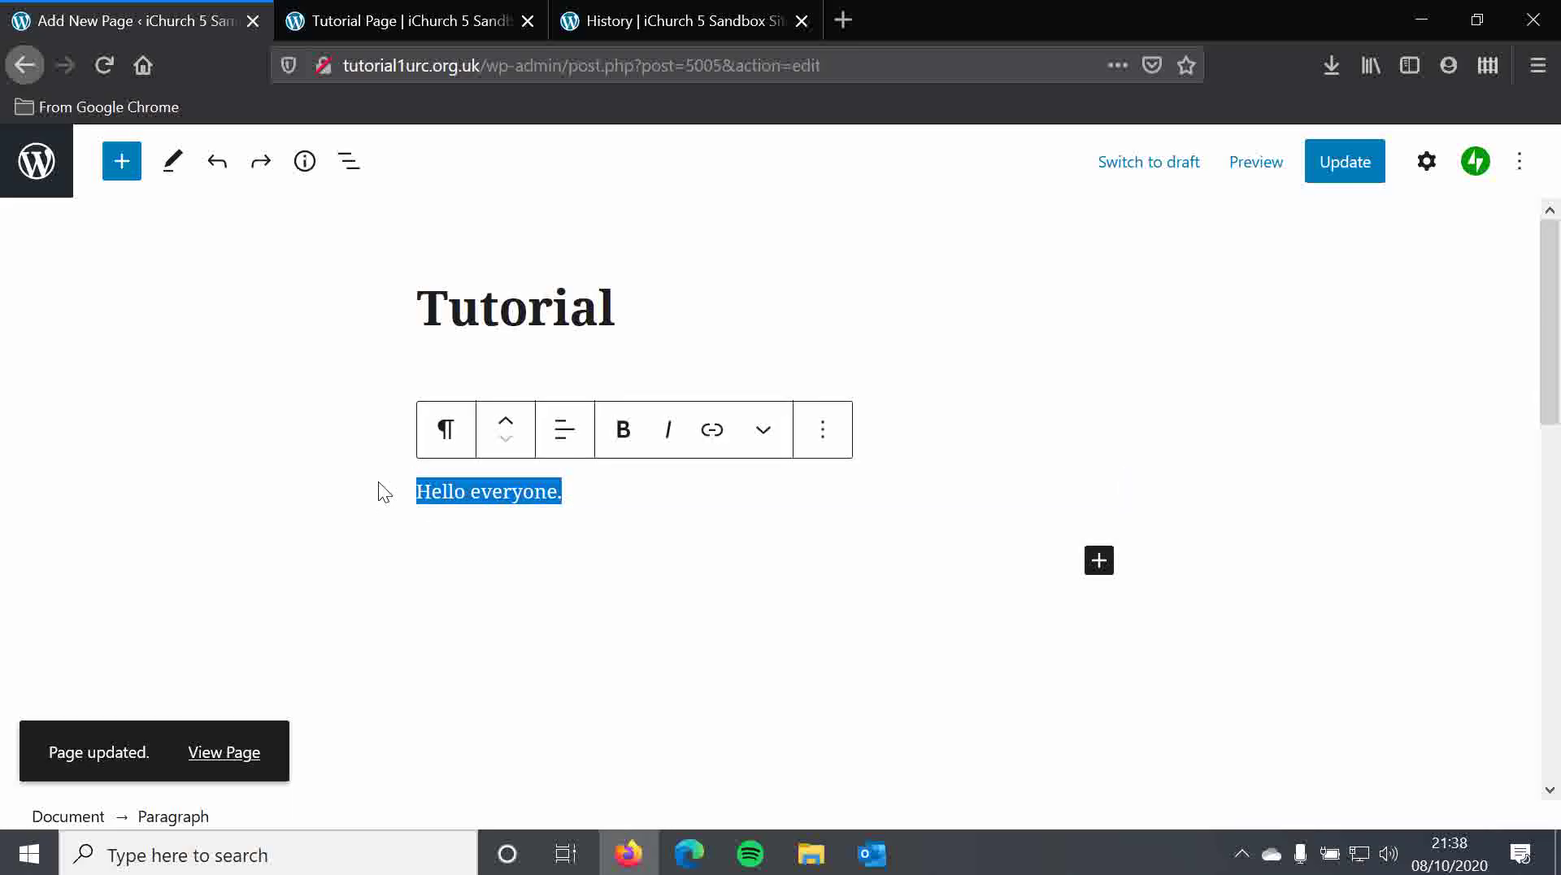
key(BackSpace)
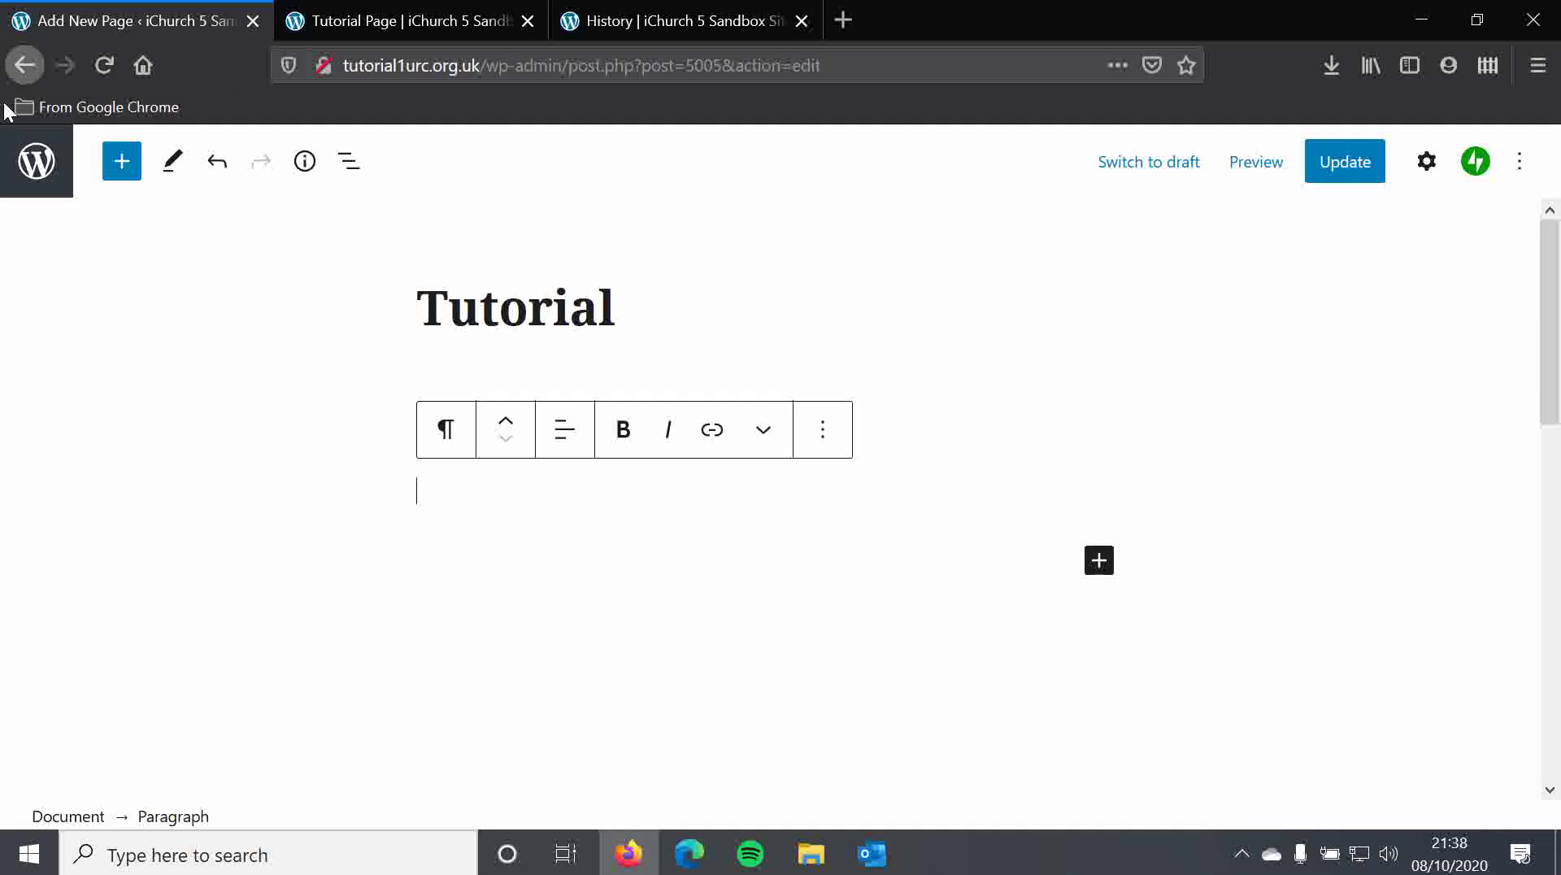
Step: Try to go back to the previous page with the change unsaved, but choose to stay on the page
click(25, 65)
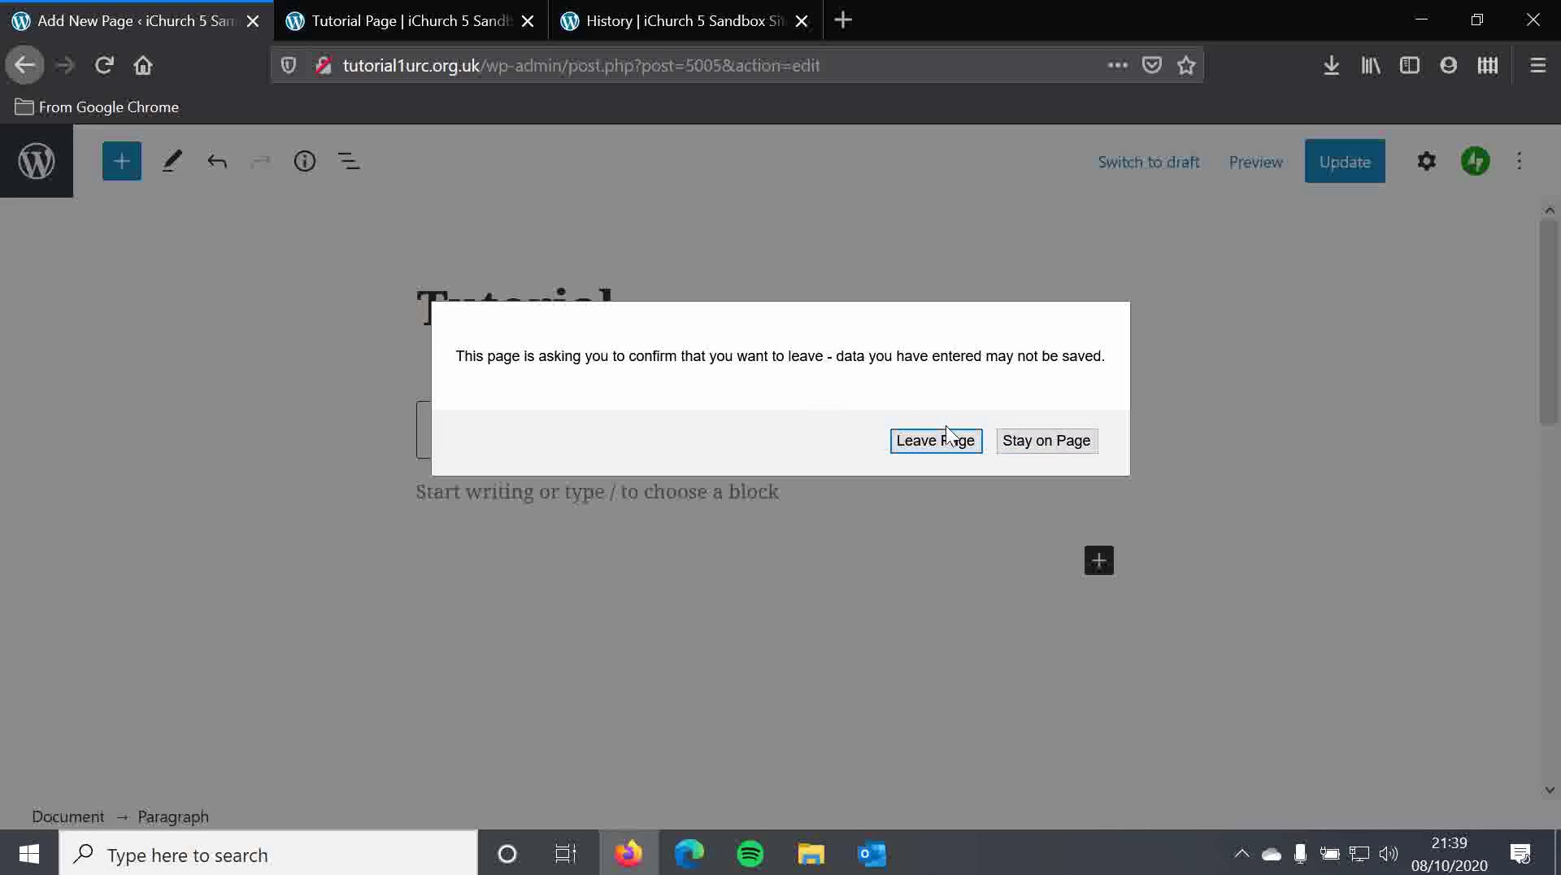
drag(905, 354, 933, 352)
click(935, 355)
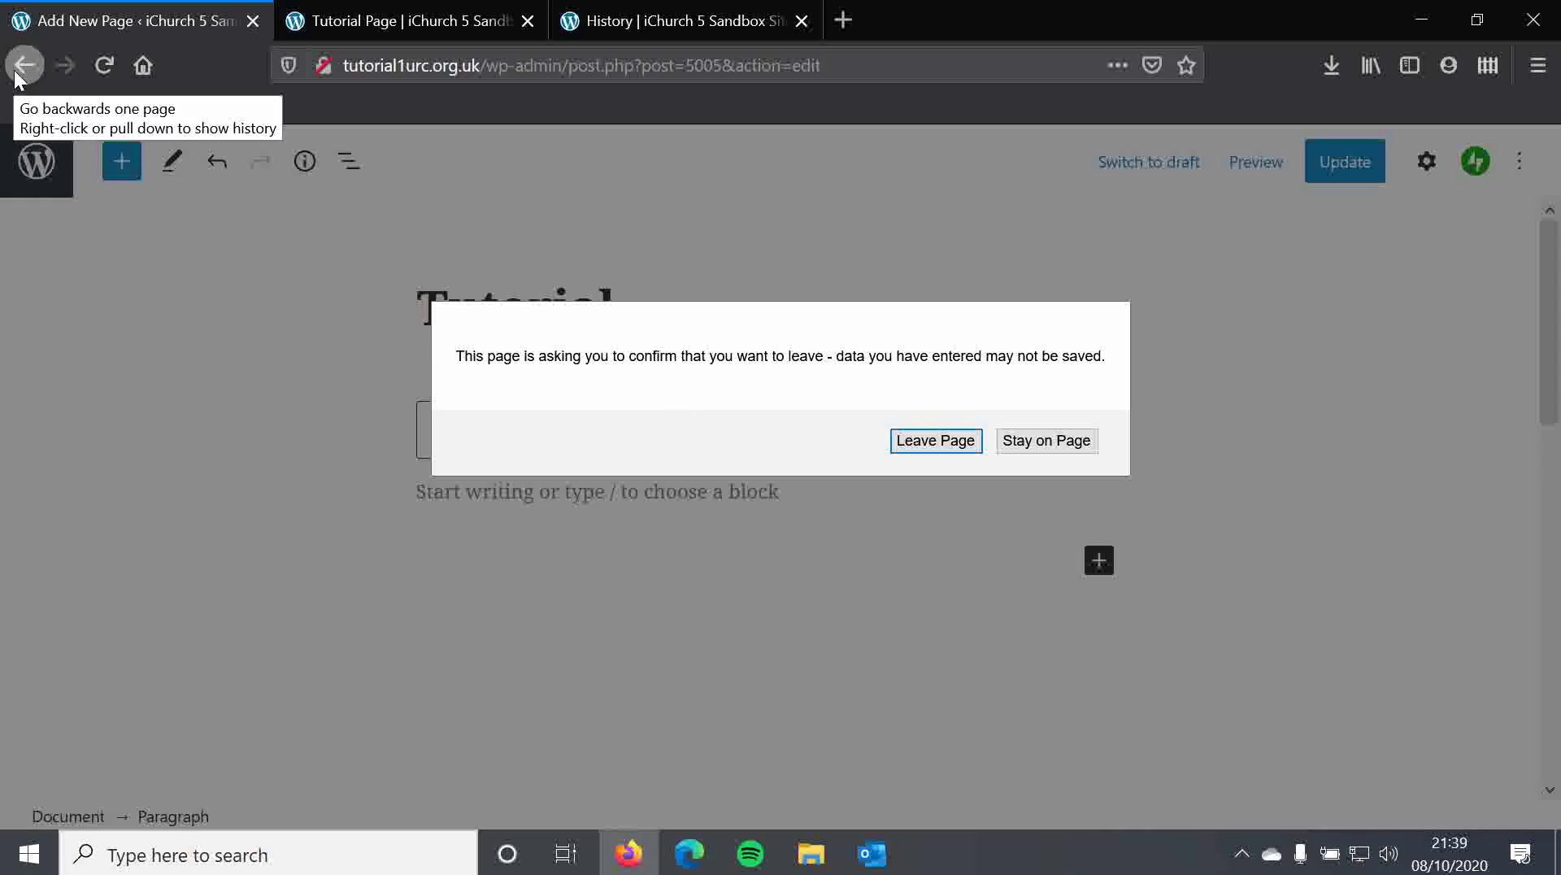
click(1028, 446)
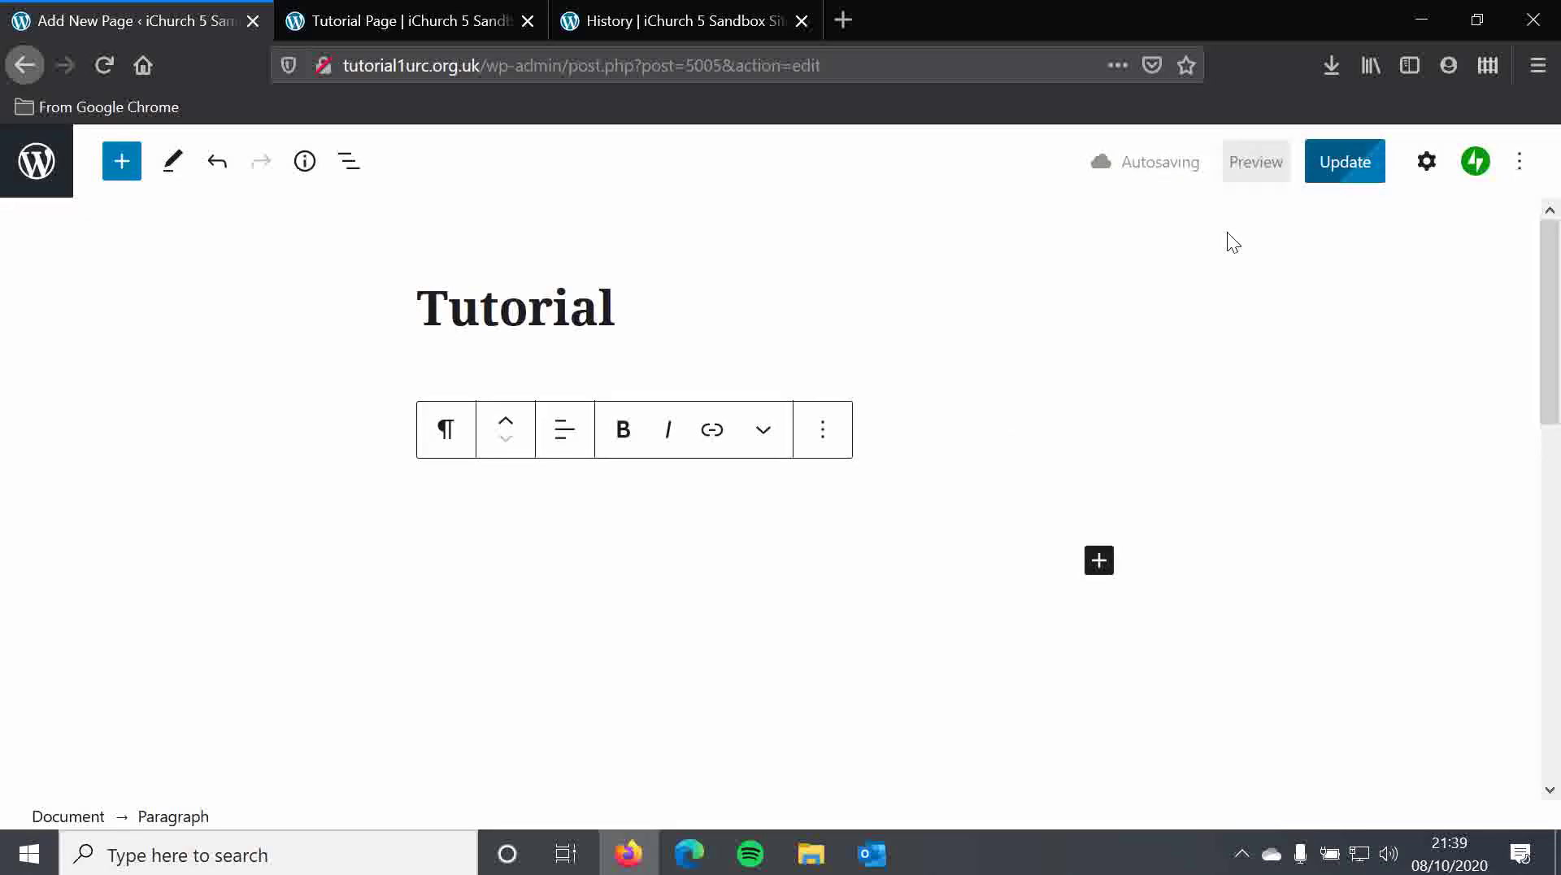
Step: Update the page with its emptied paragraph, go back to the pages list and return to the editor
click(1333, 176)
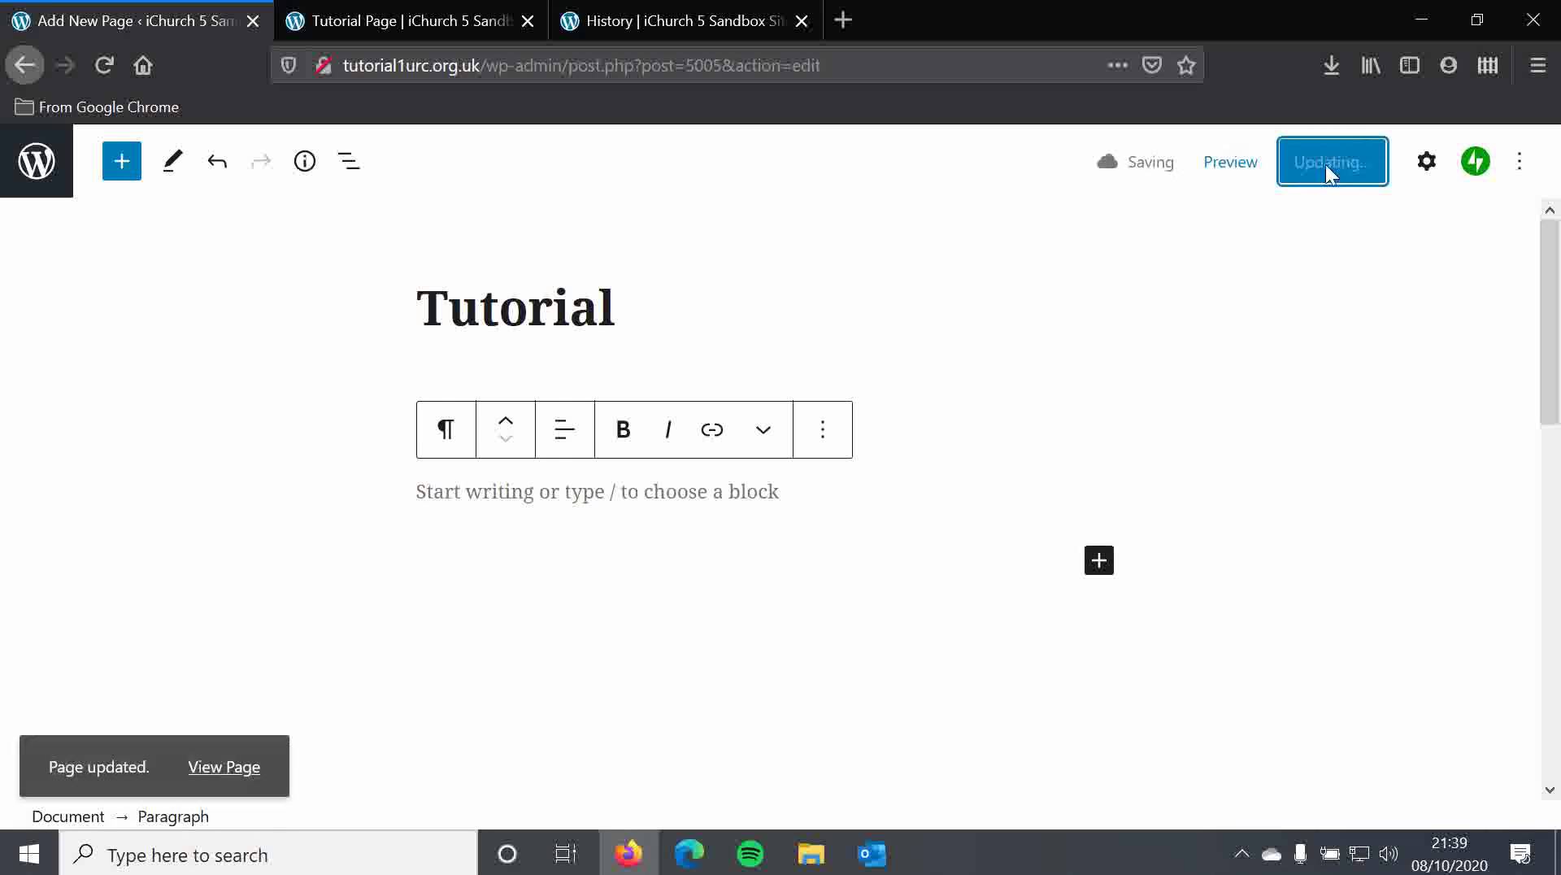
click(22, 66)
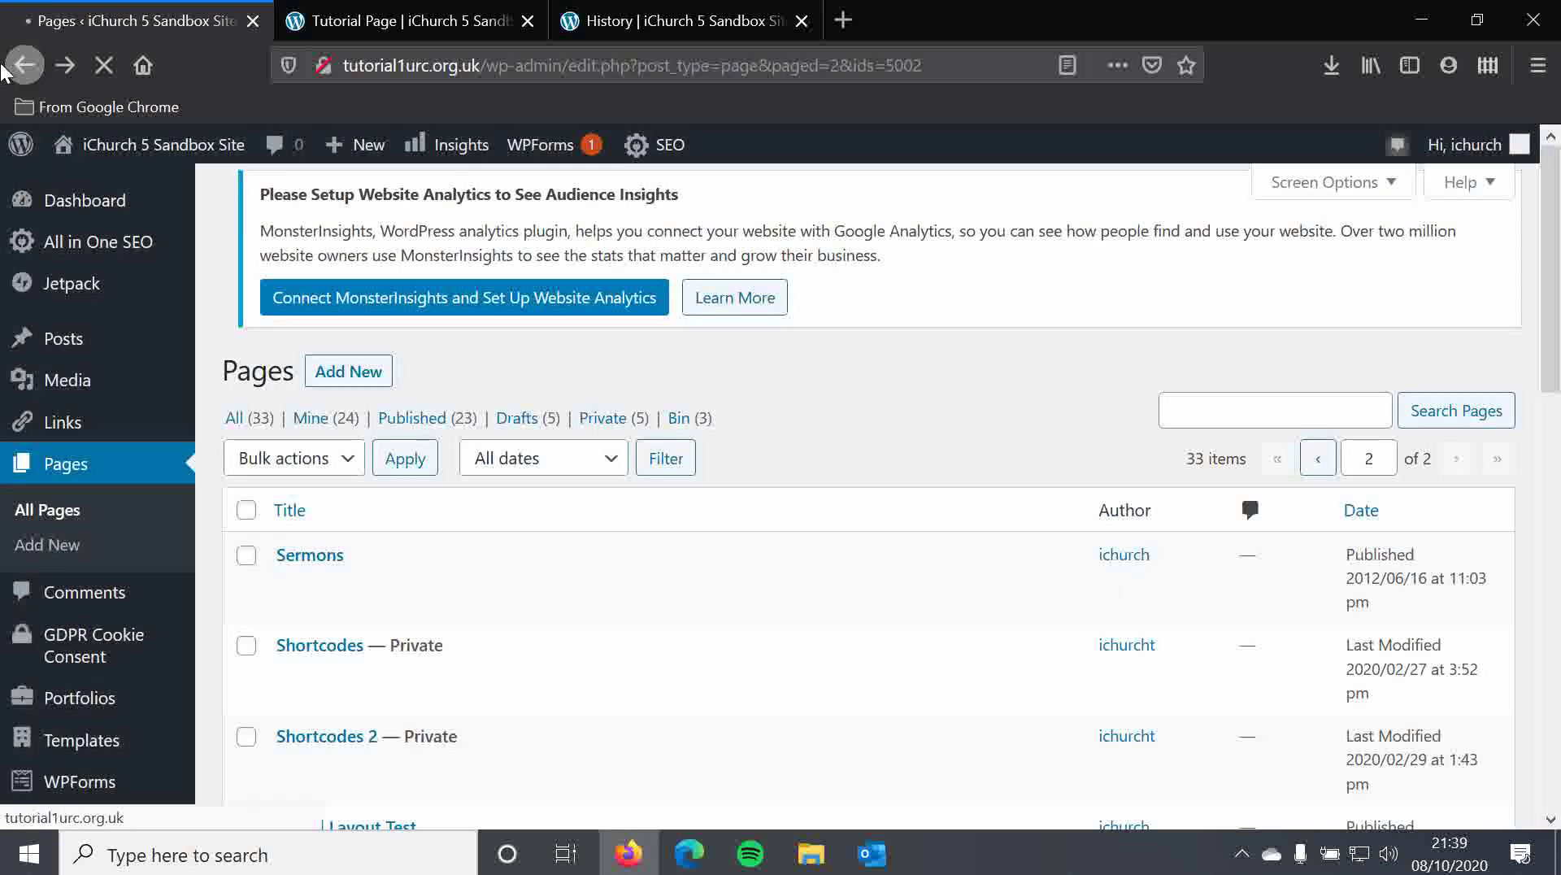
click(63, 66)
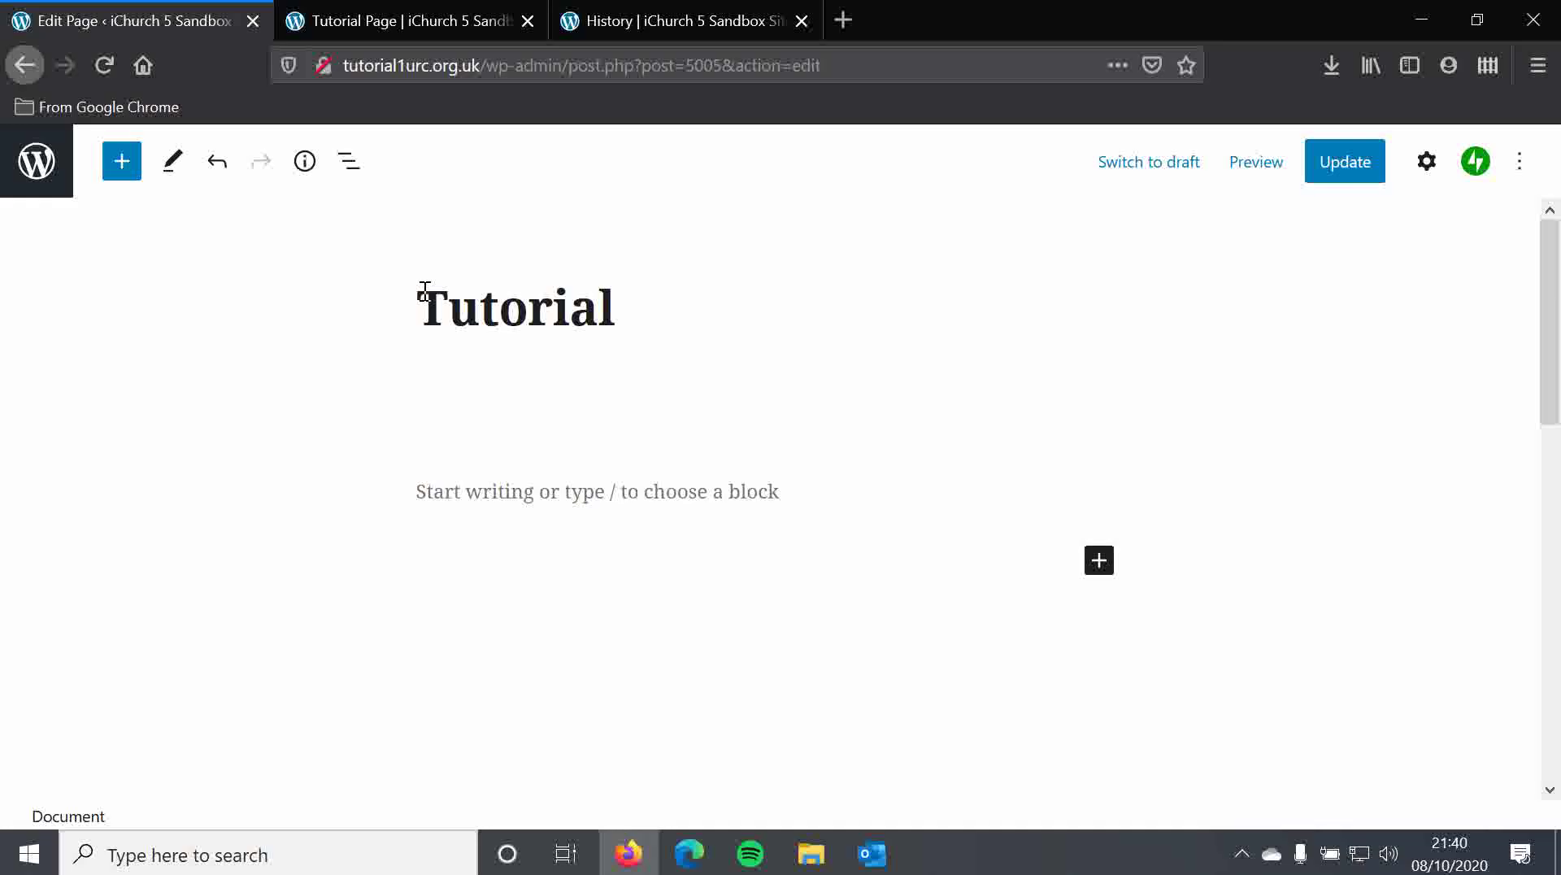
Step: Open the page's revision history from the document settings, confirming that the editor should be left
click(642, 491)
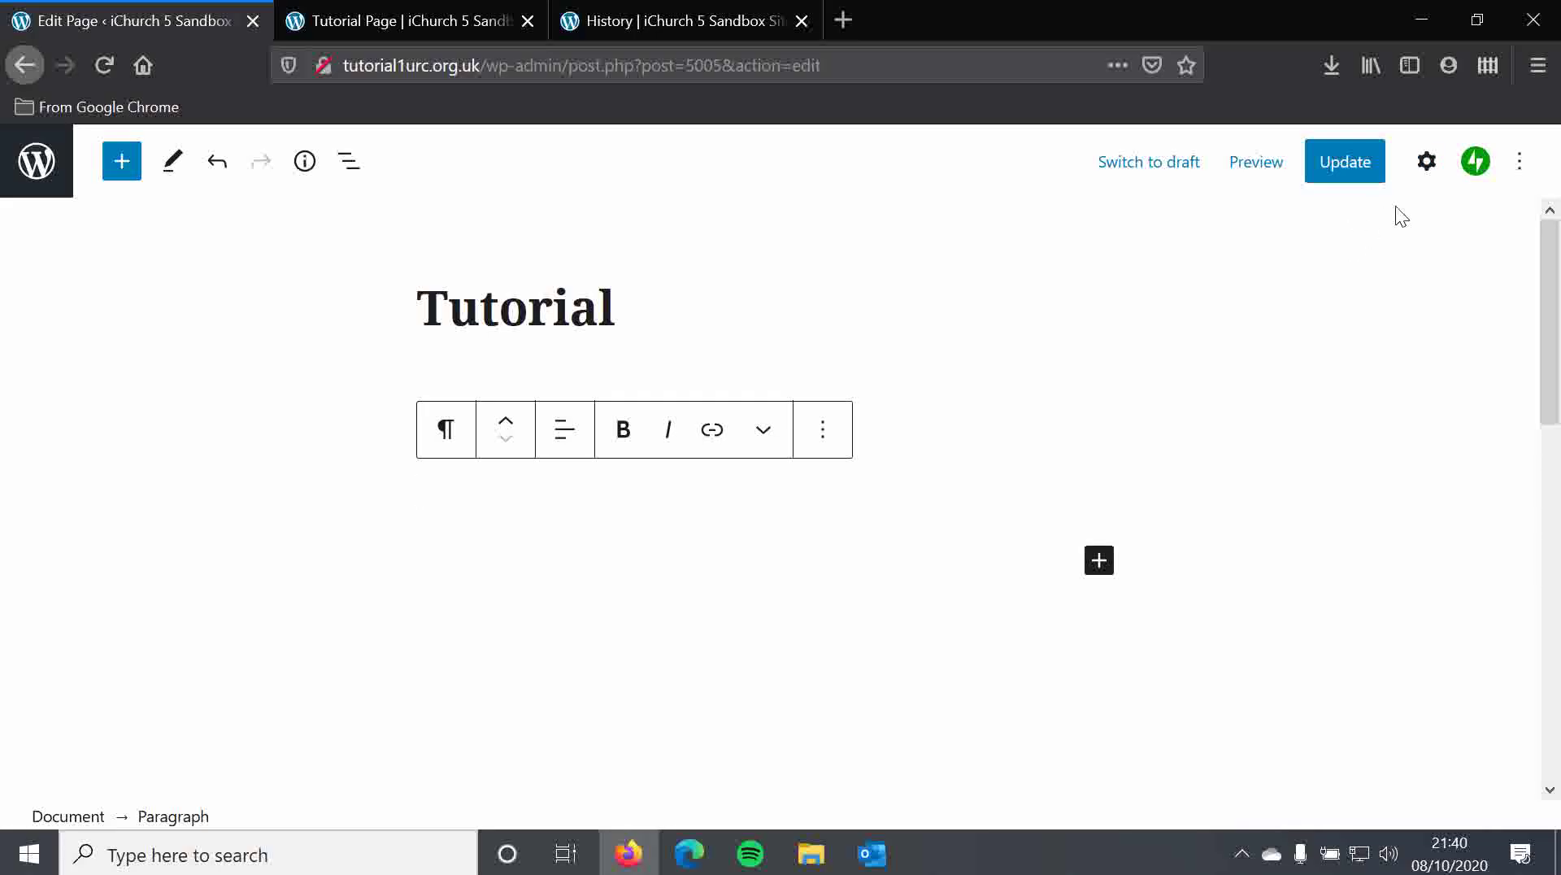
click(1428, 167)
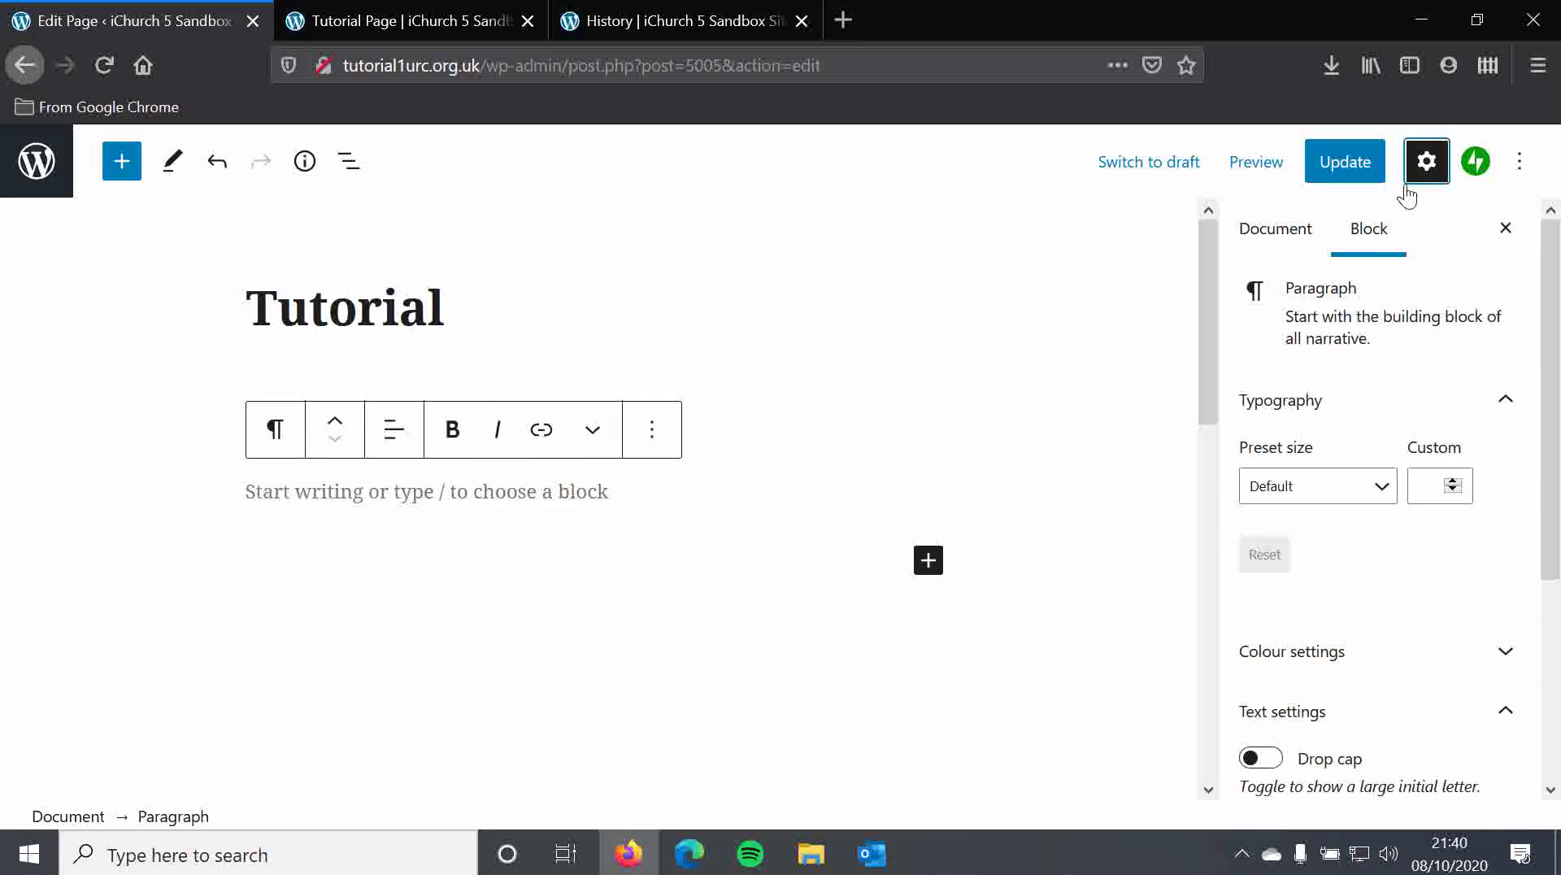
click(1299, 241)
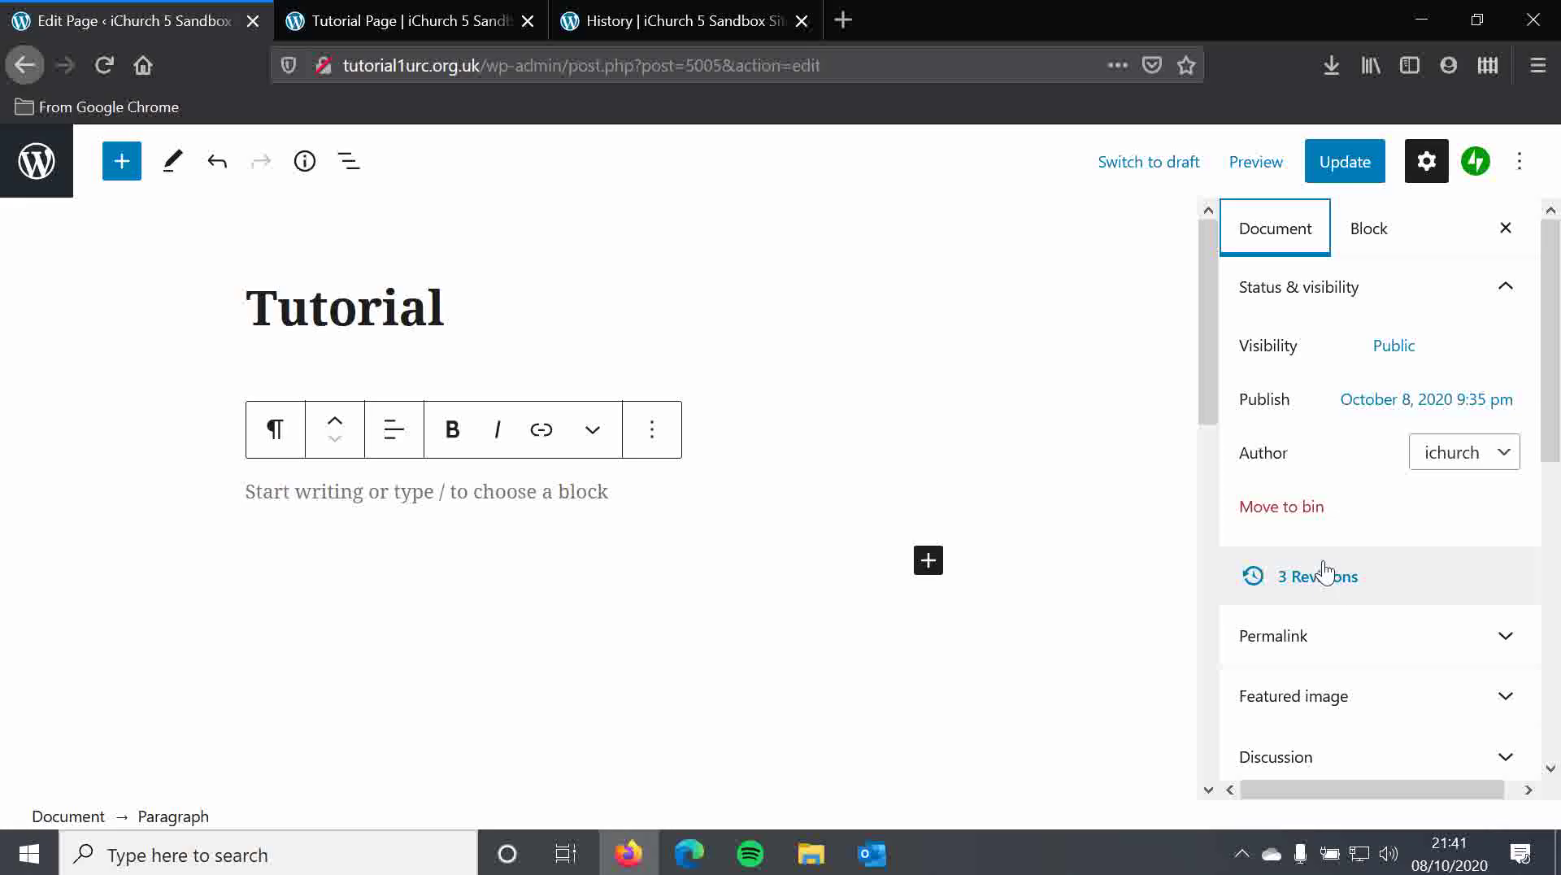
click(1322, 579)
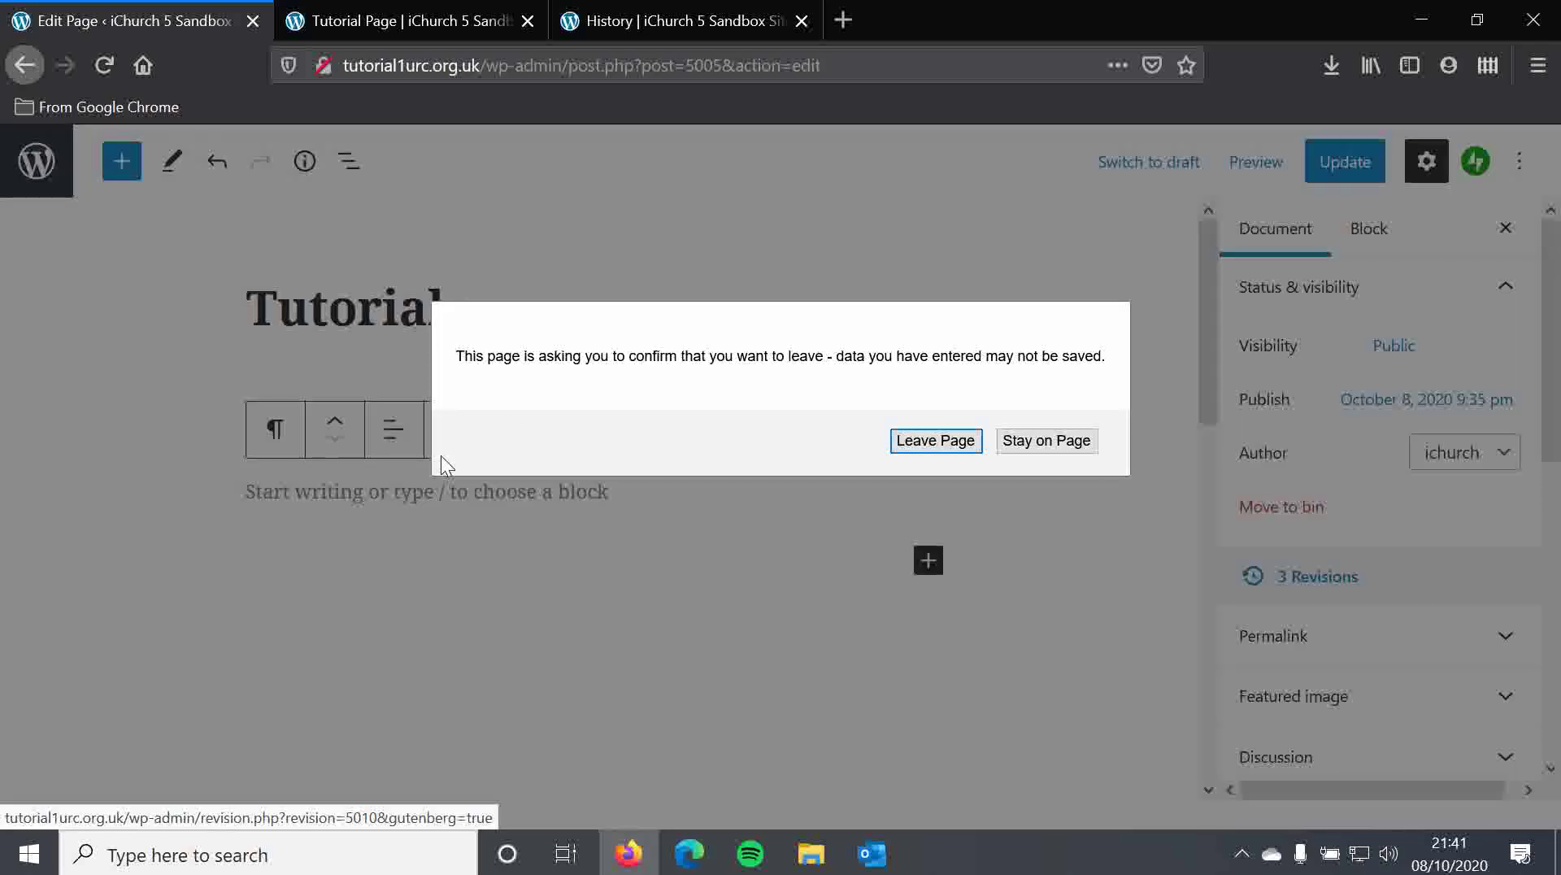
click(933, 444)
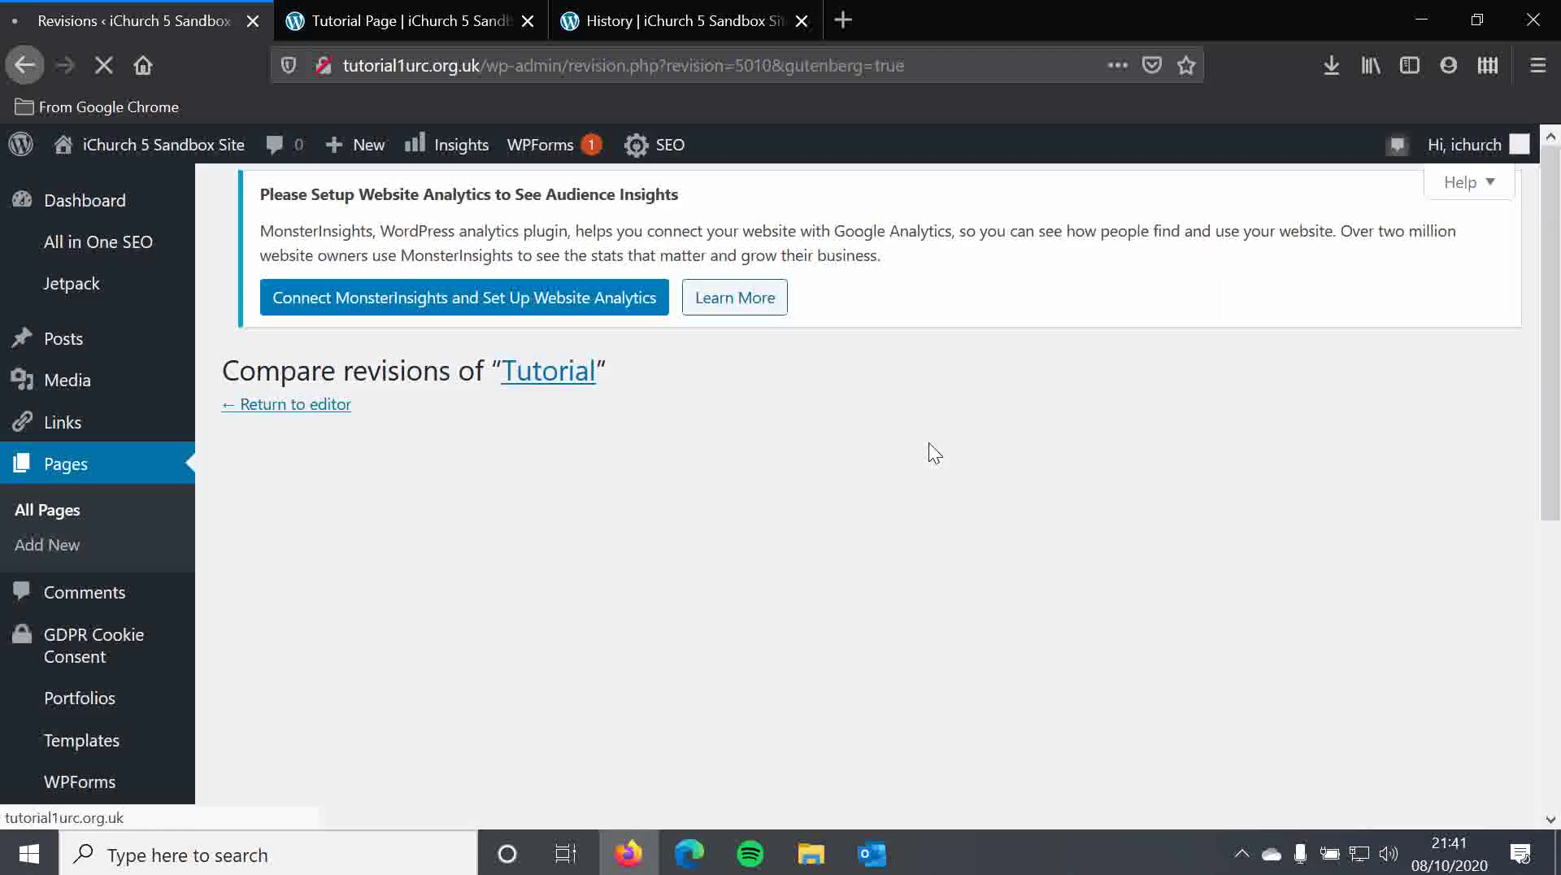
Step: Examine the differences in the current revision and in the newest autosave of the Tutorial page
scroll(552, 452, down, 3)
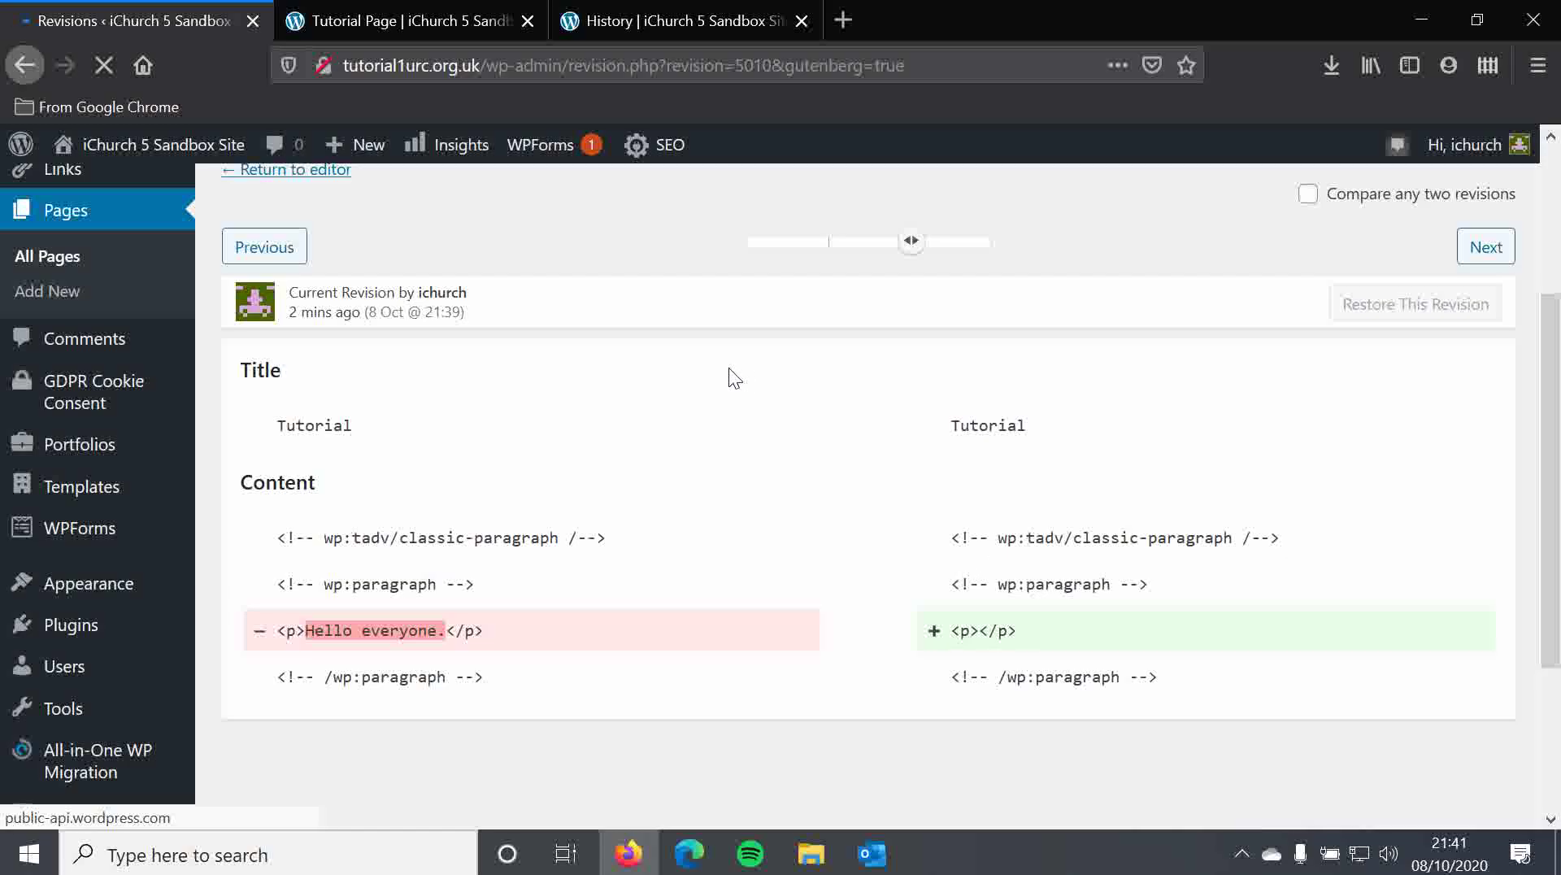
scroll(917, 379, up, 3)
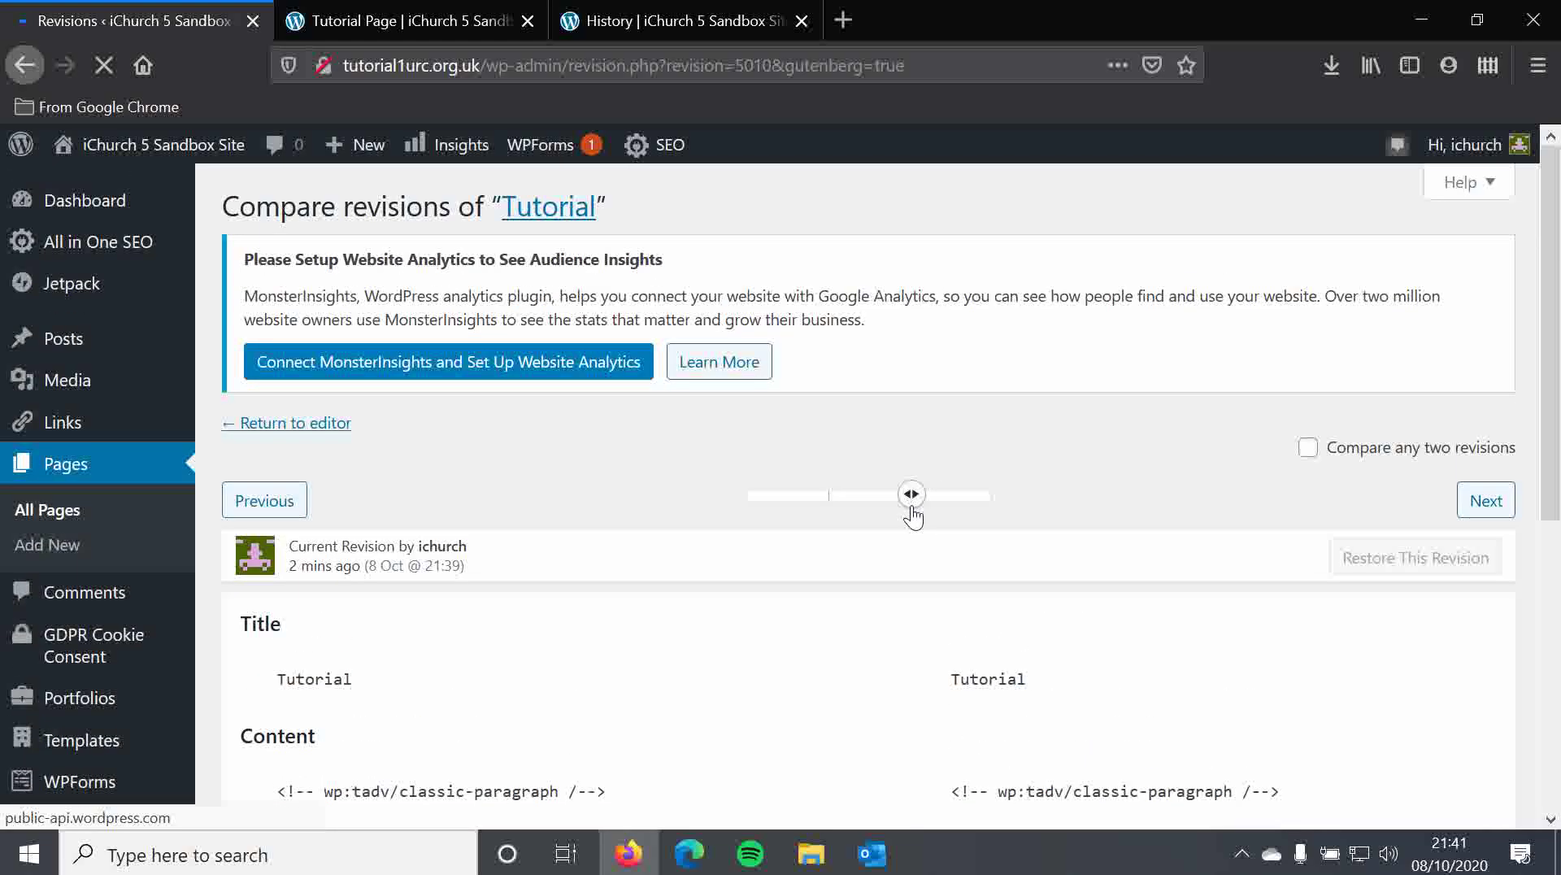
click(983, 497)
scroll(1064, 455, down, 3)
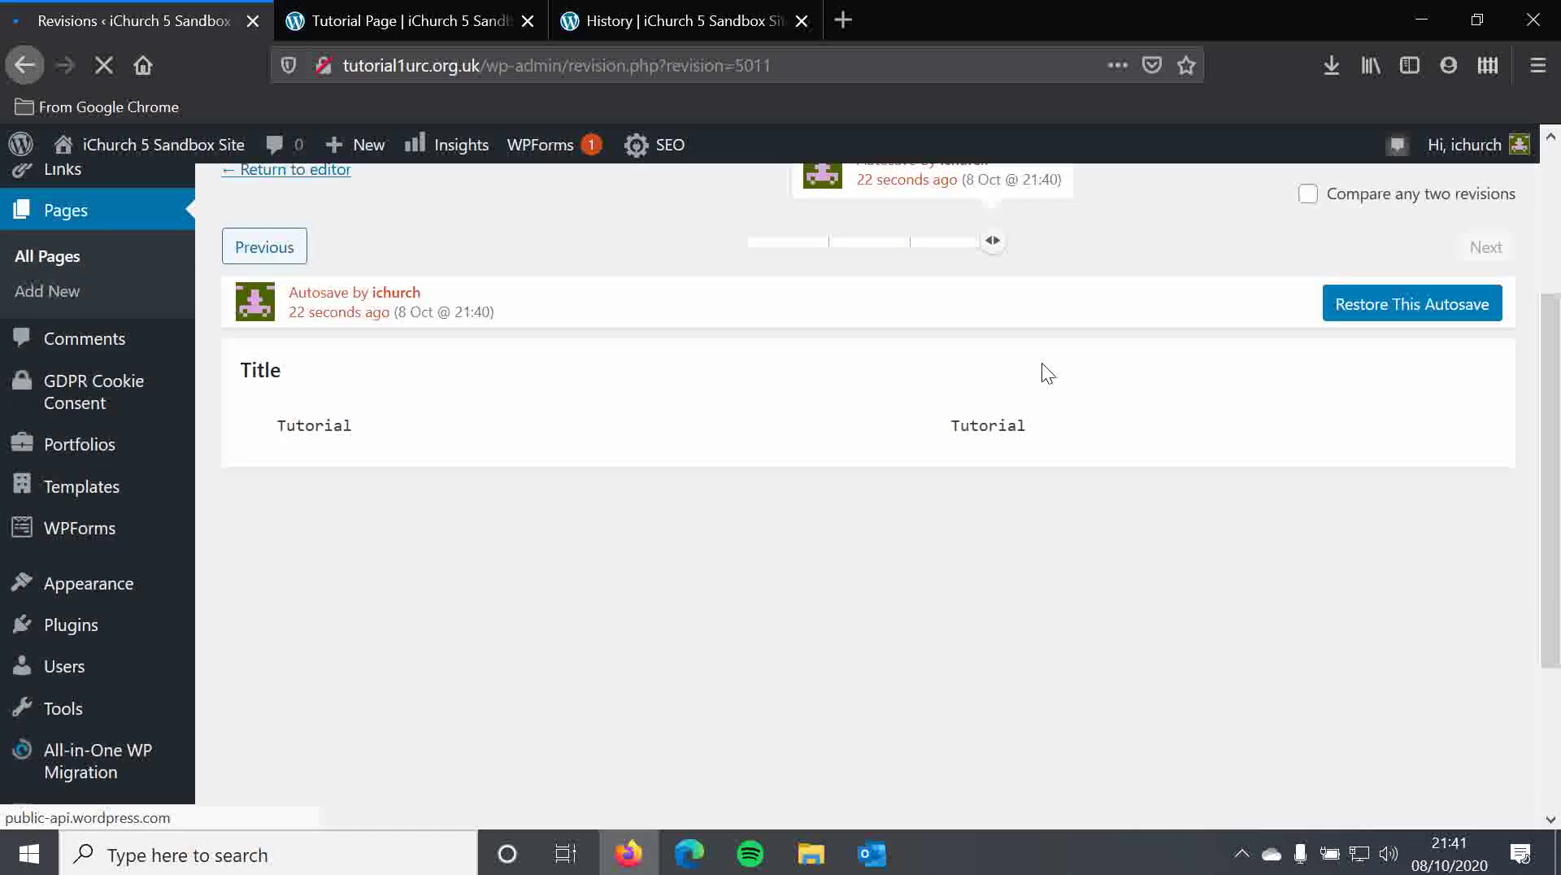
scroll(1016, 342, up, 1)
scroll(1016, 341, up, 1)
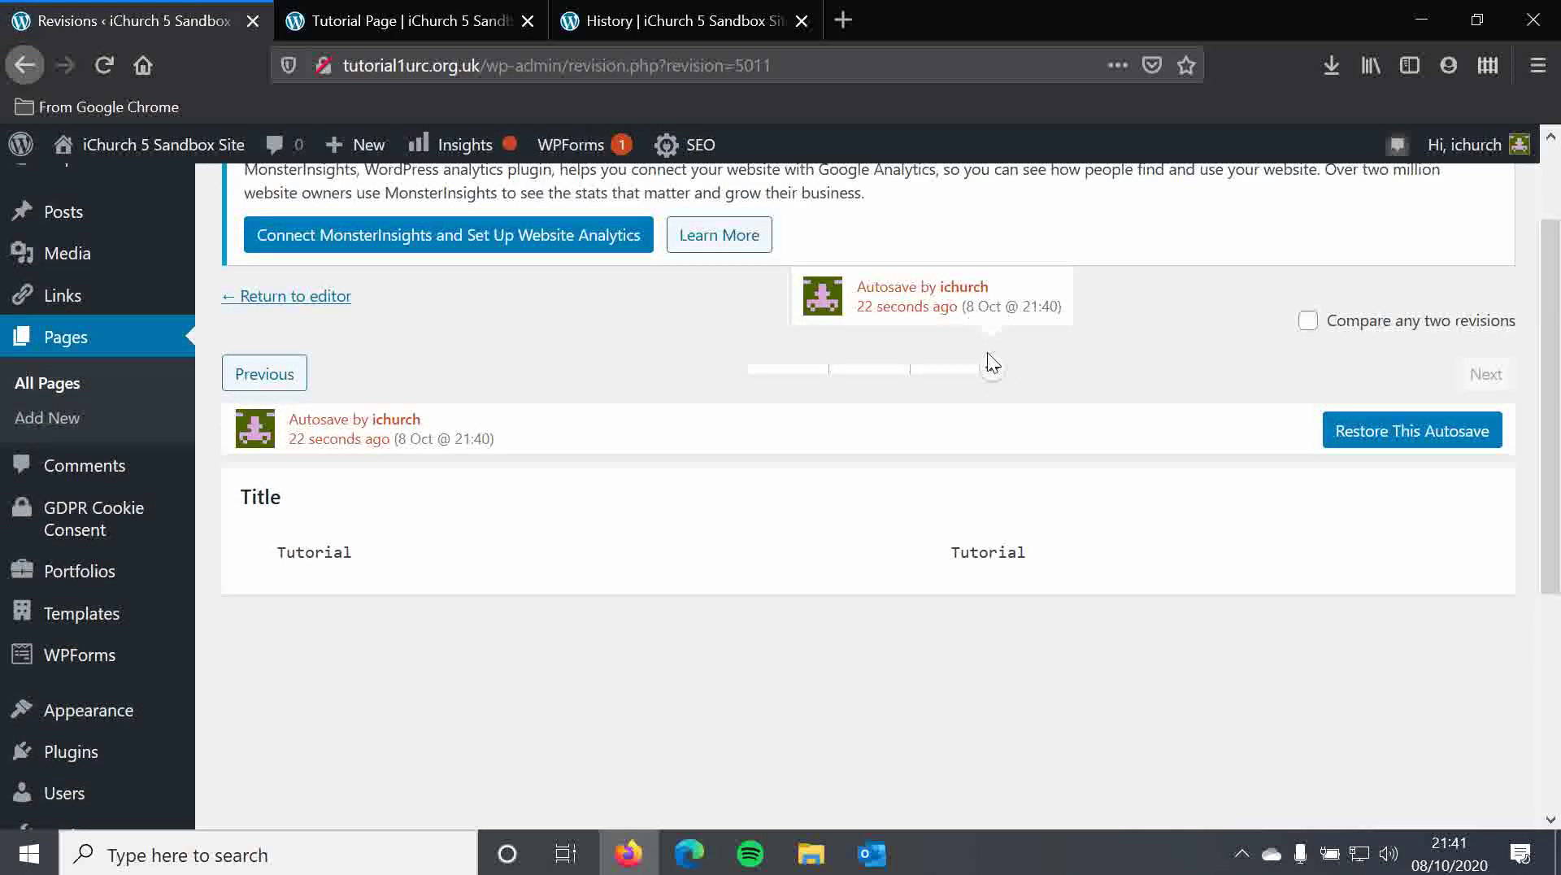
Step: Return from the autosave to the current revision and examine the text removed from the paragraph
drag(992, 368, 916, 382)
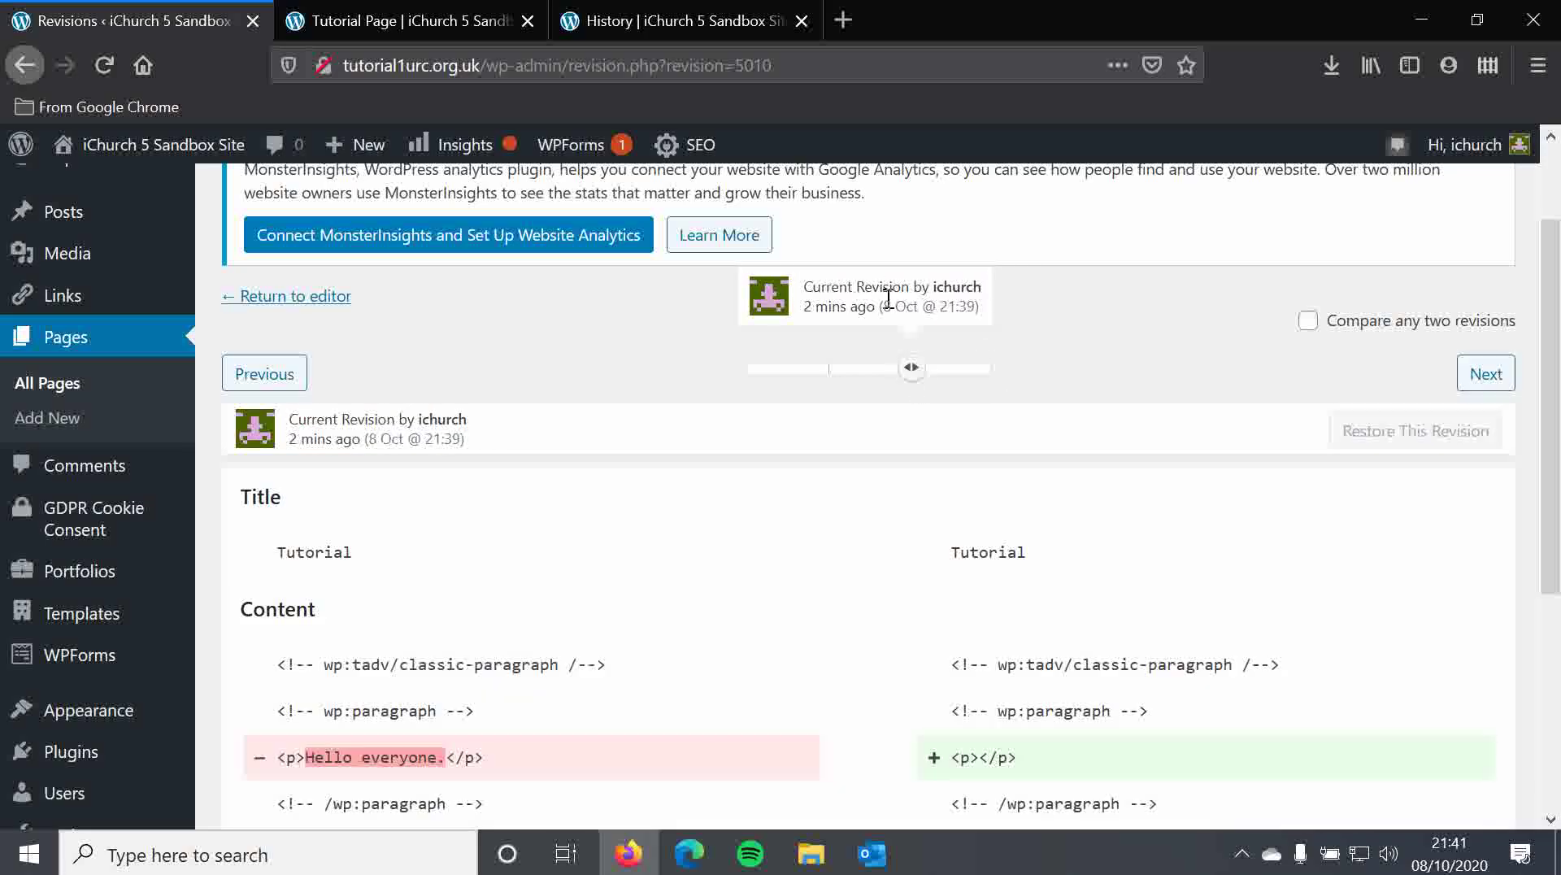
scroll(867, 620, down, 2)
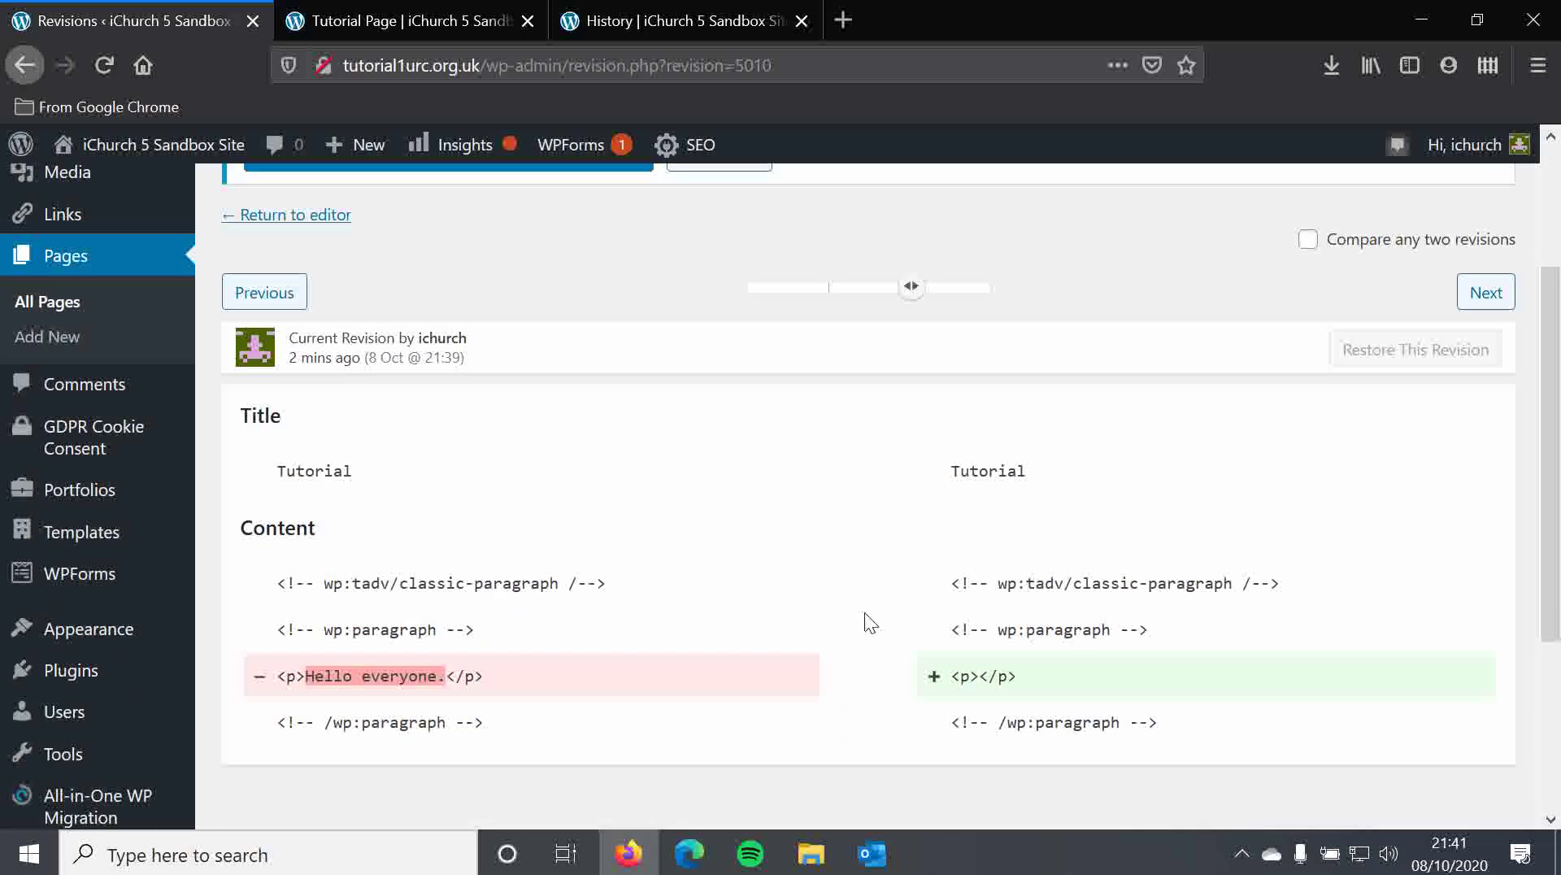
drag(306, 633, 450, 630)
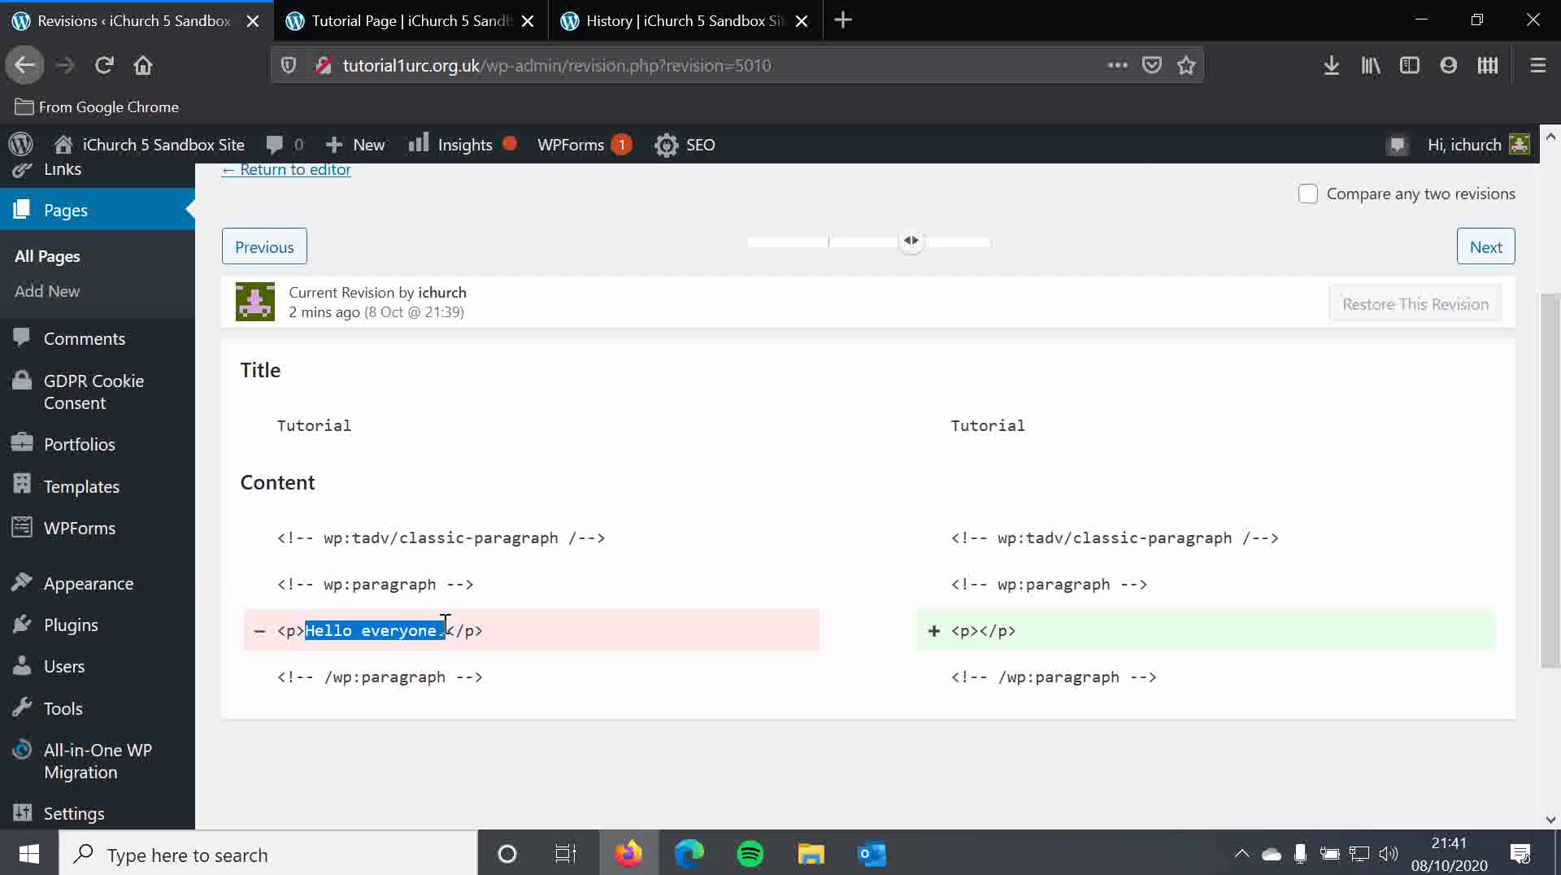
click(304, 651)
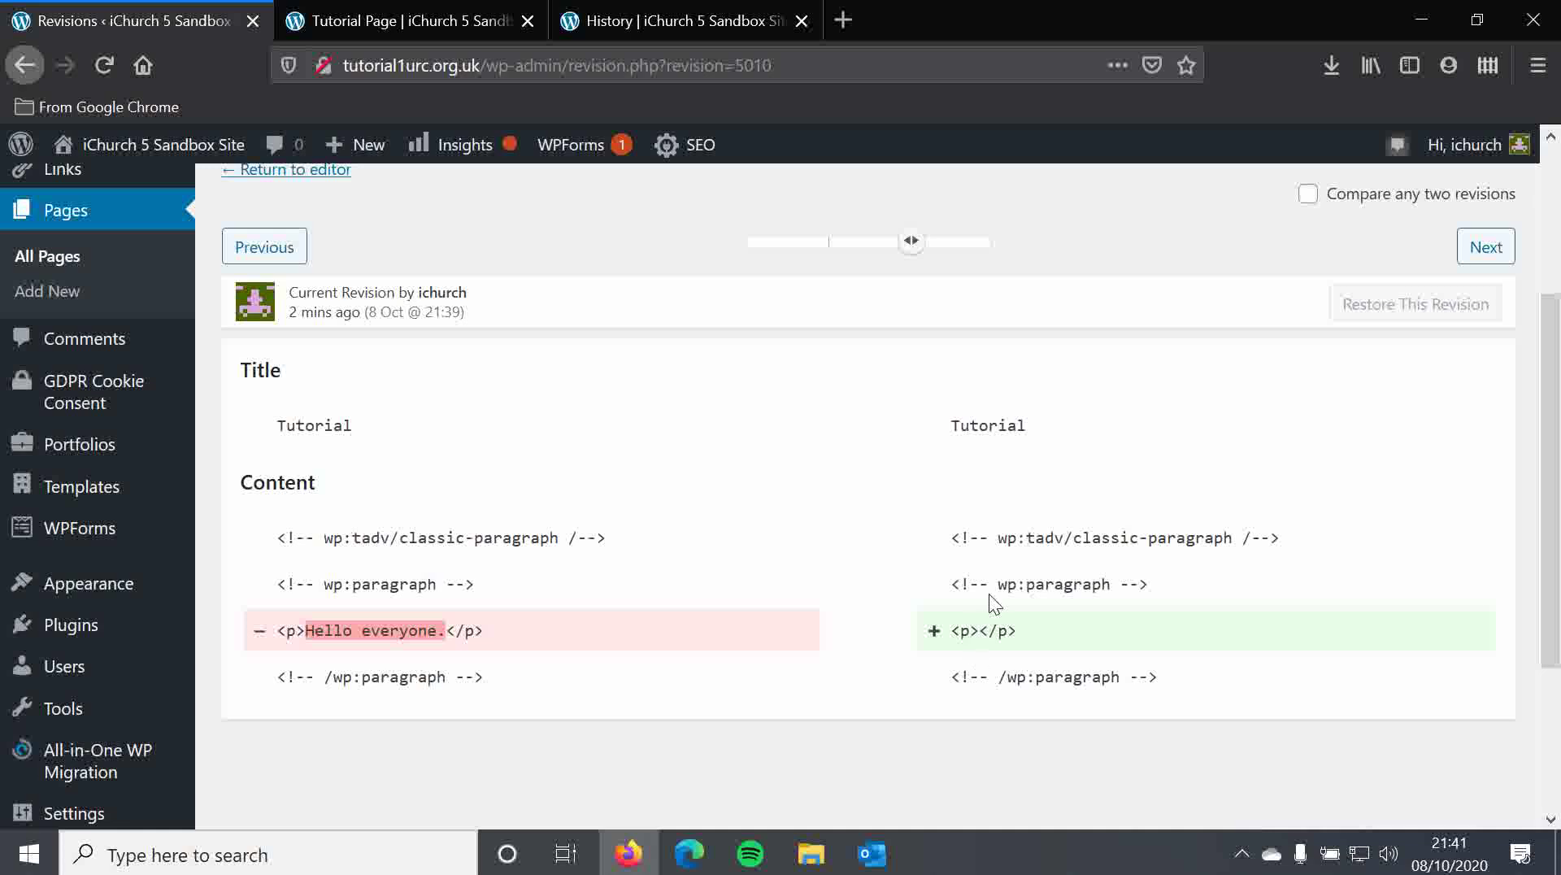
scroll(680, 473, up, 3)
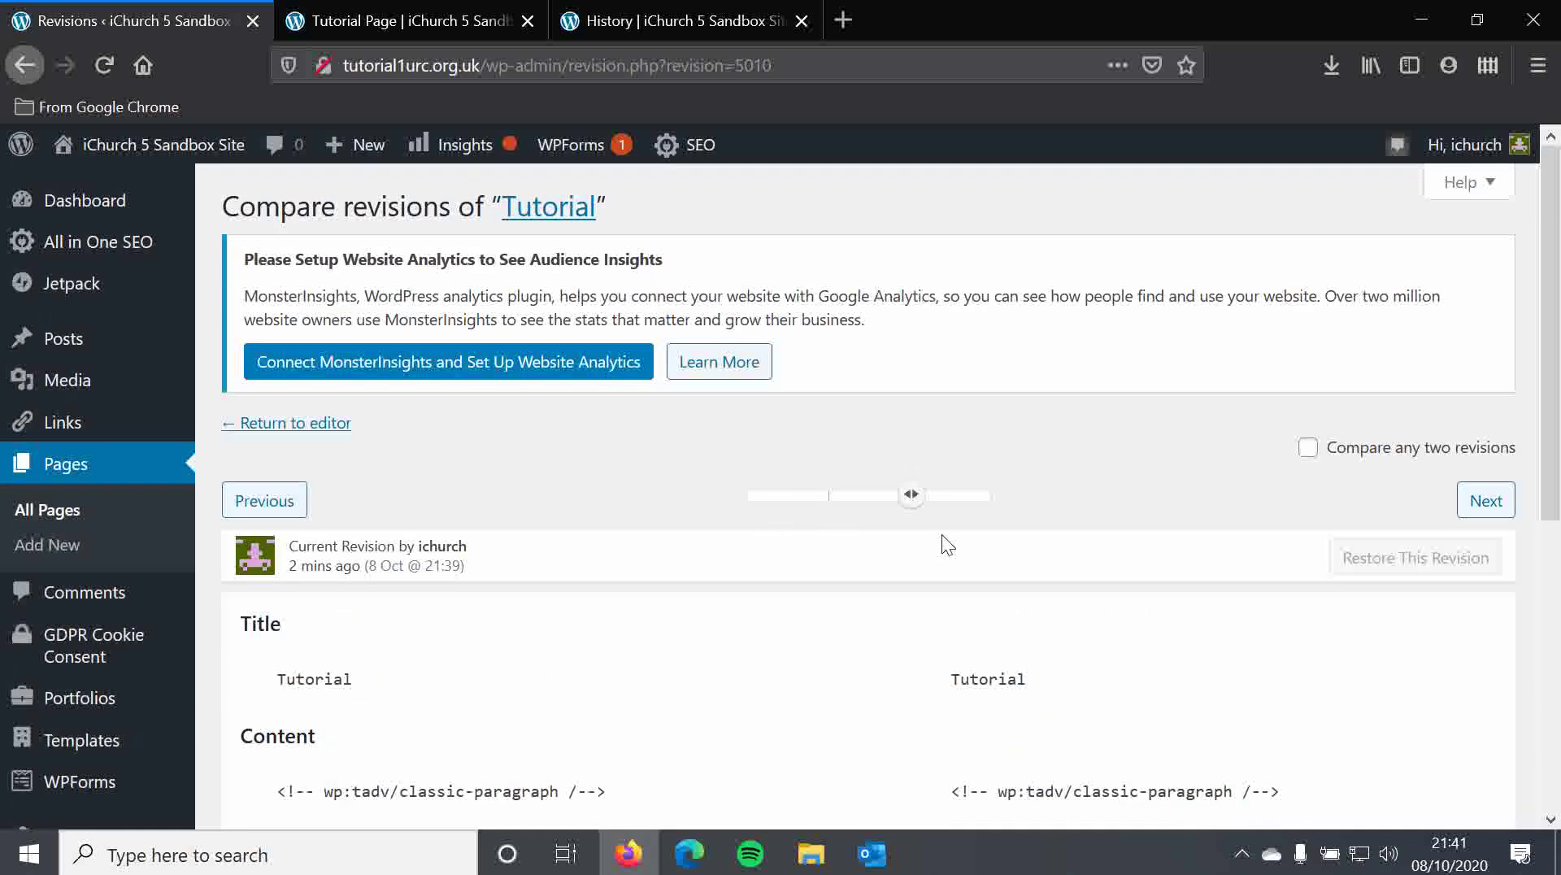
scroll(988, 553, down, 2)
scroll(993, 561, down, 1)
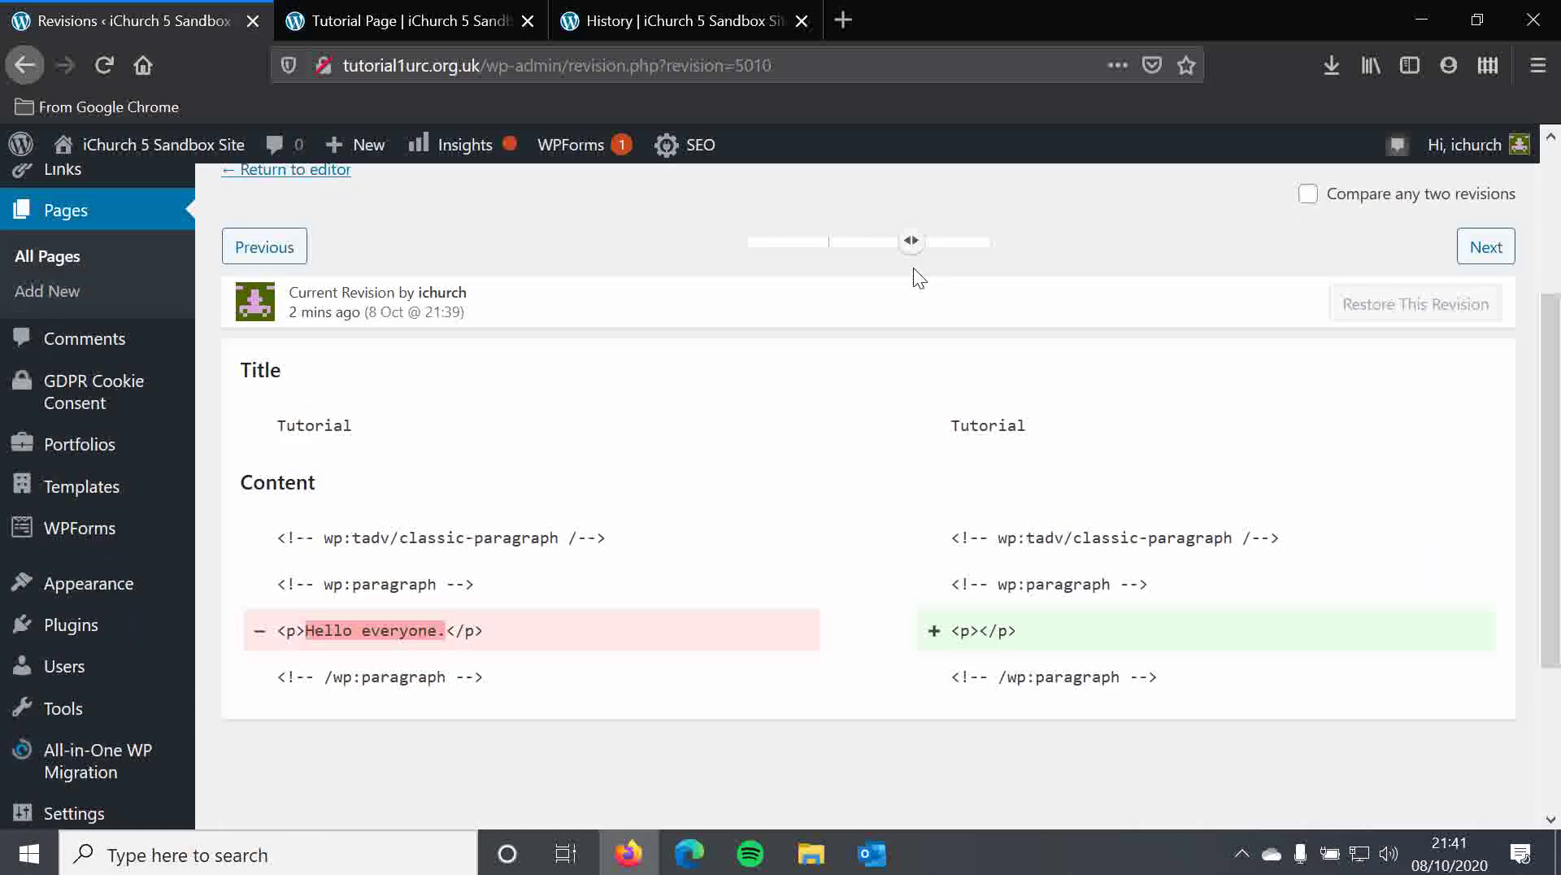
Step: Show the revision before the current one and examine the changed paragraph text
mouse_move(913, 248)
drag(914, 247, 830, 252)
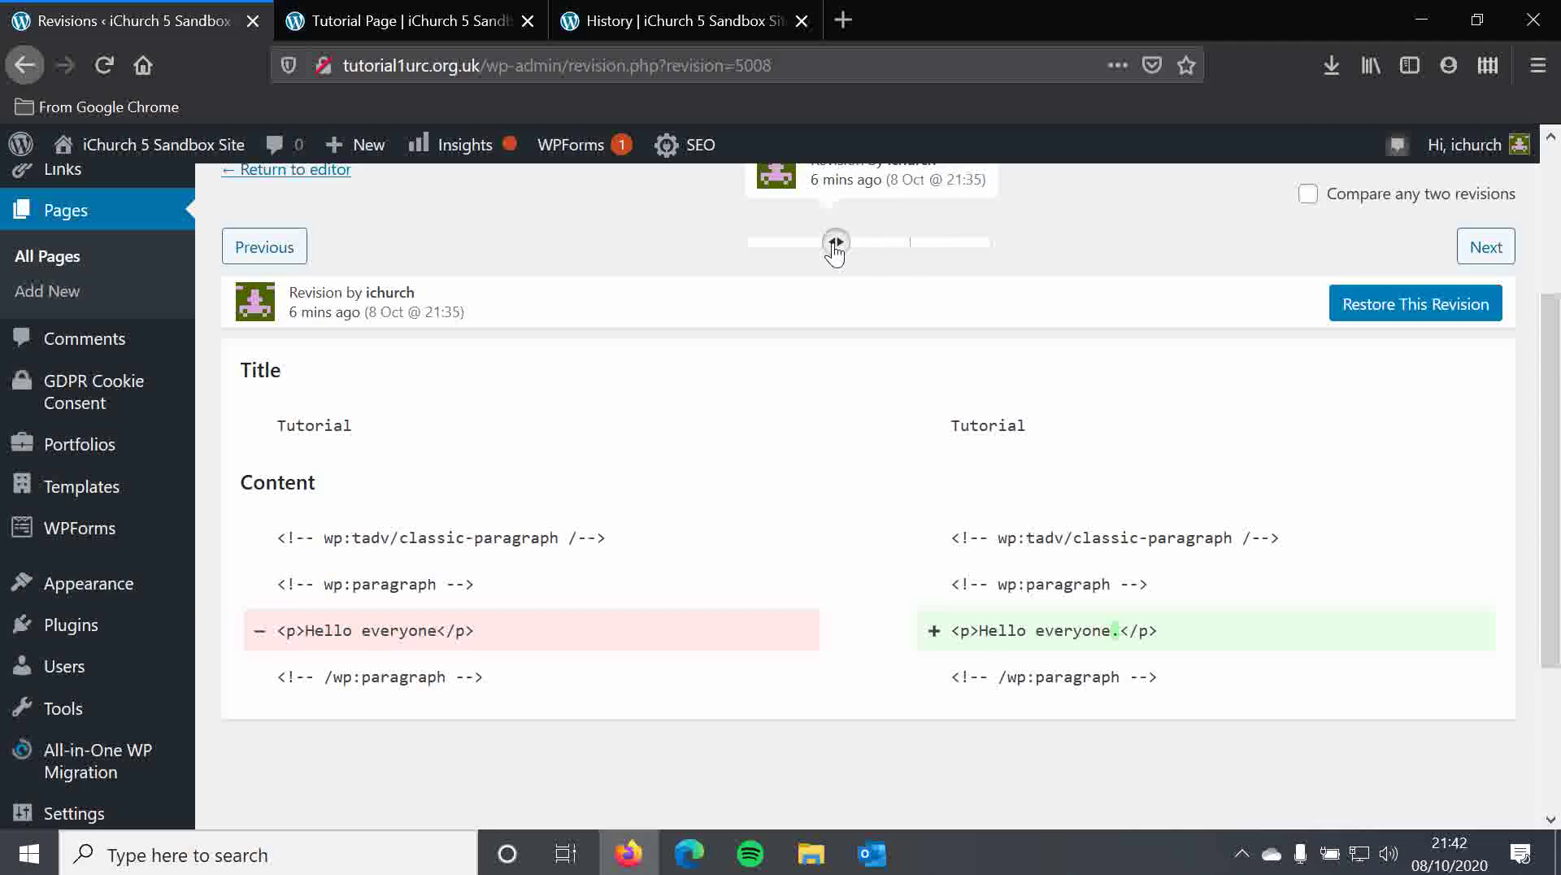
drag(978, 631, 1120, 630)
click(1172, 631)
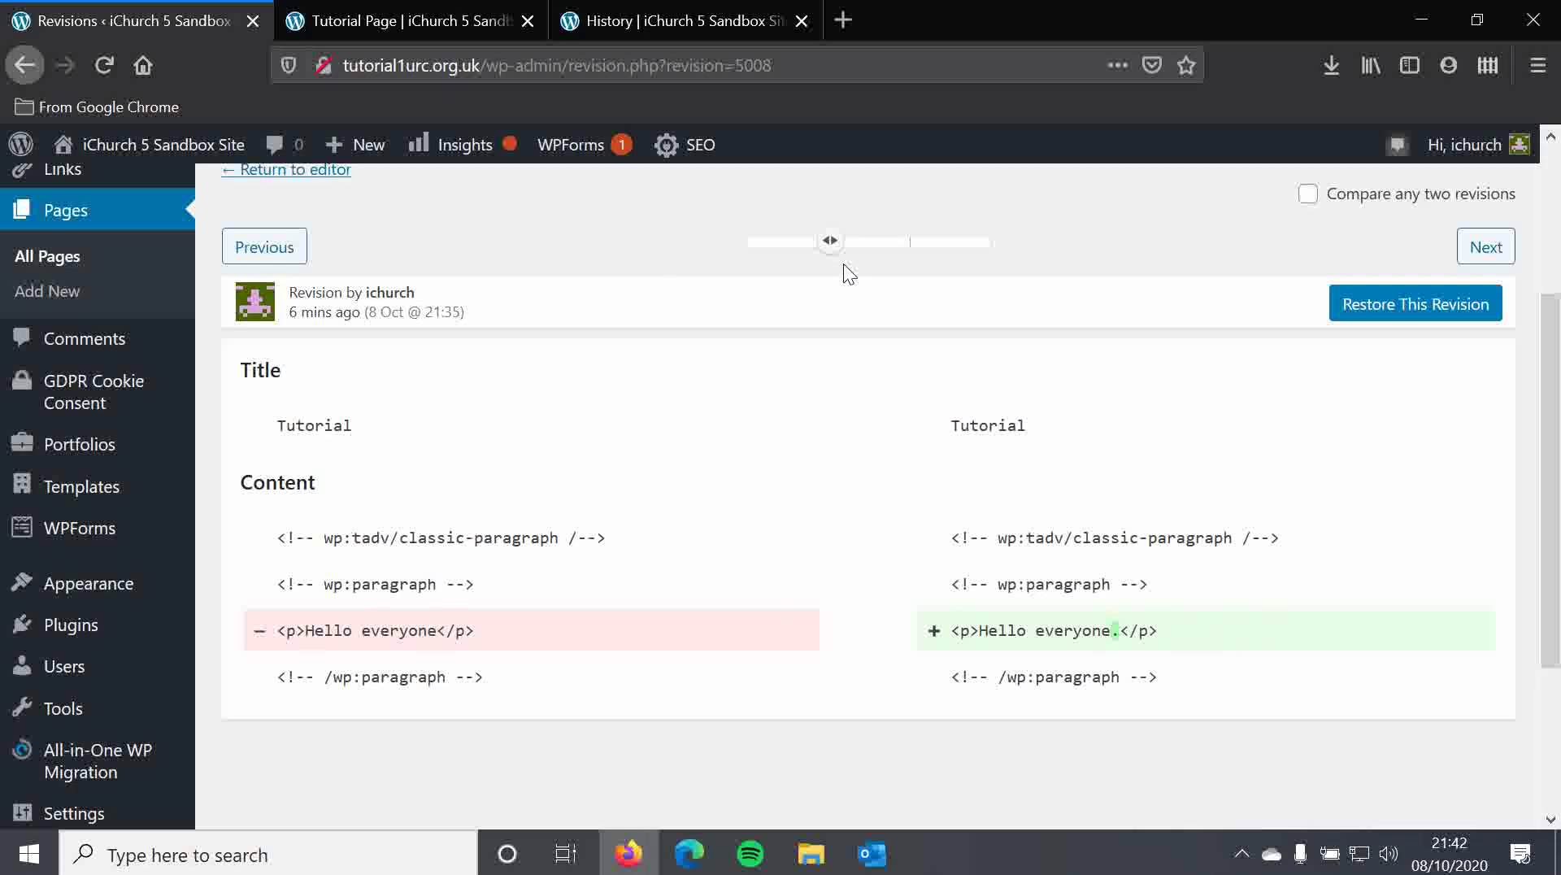
Step: Restore the earliest revision of the Tutorial page, containing "Hello everyone" without the full stop, and update the page
scroll(826, 329, up, 1)
drag(829, 366, 738, 371)
scroll(703, 407, down, 1)
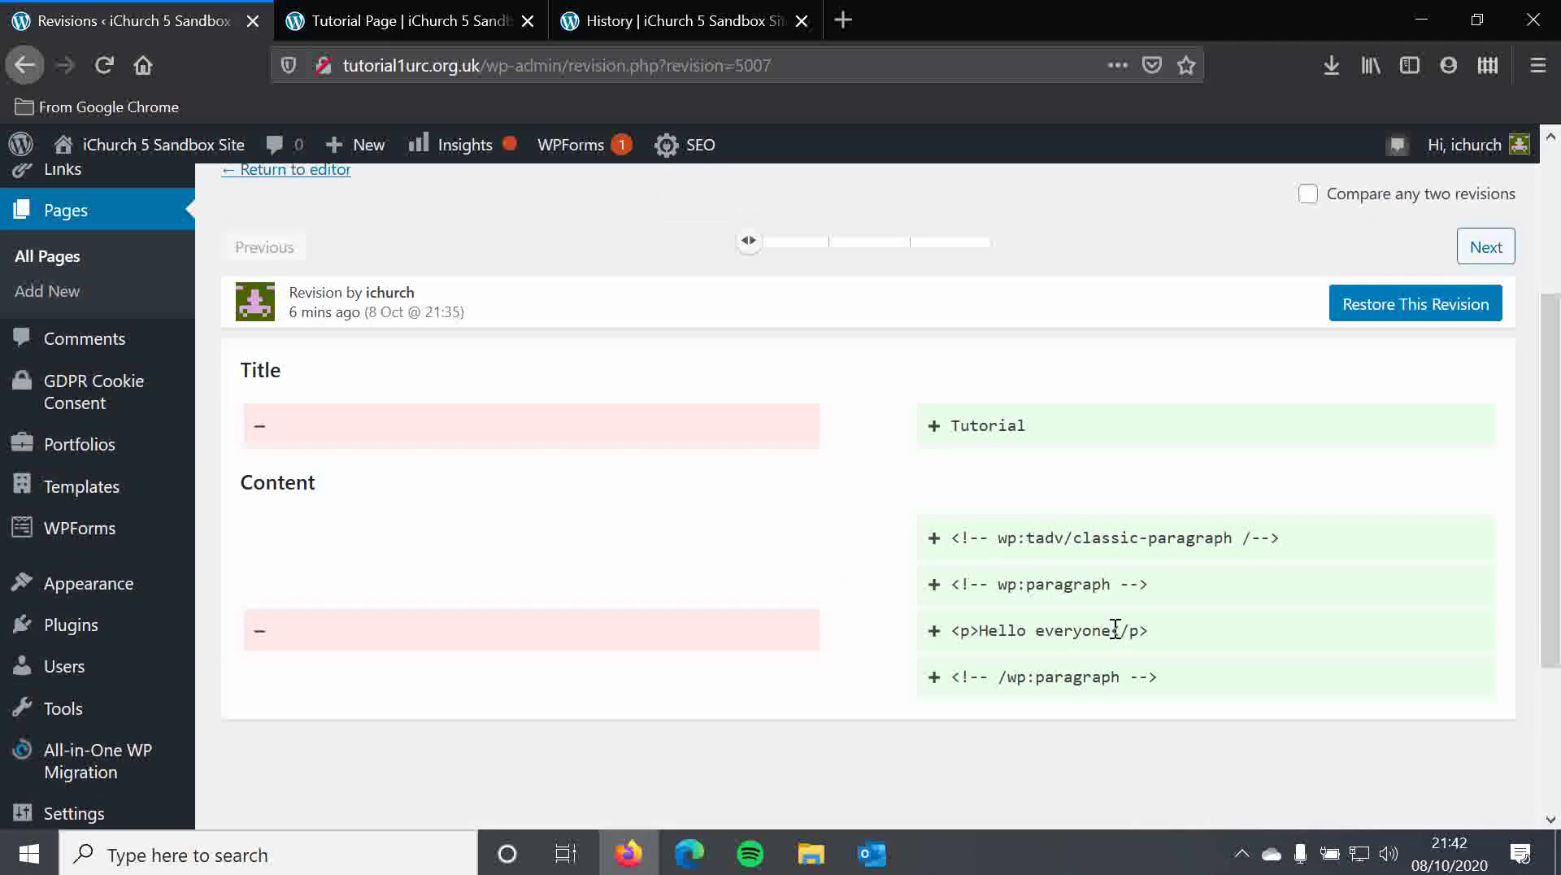
scroll(1073, 496, up, 1)
mouse_move(749, 373)
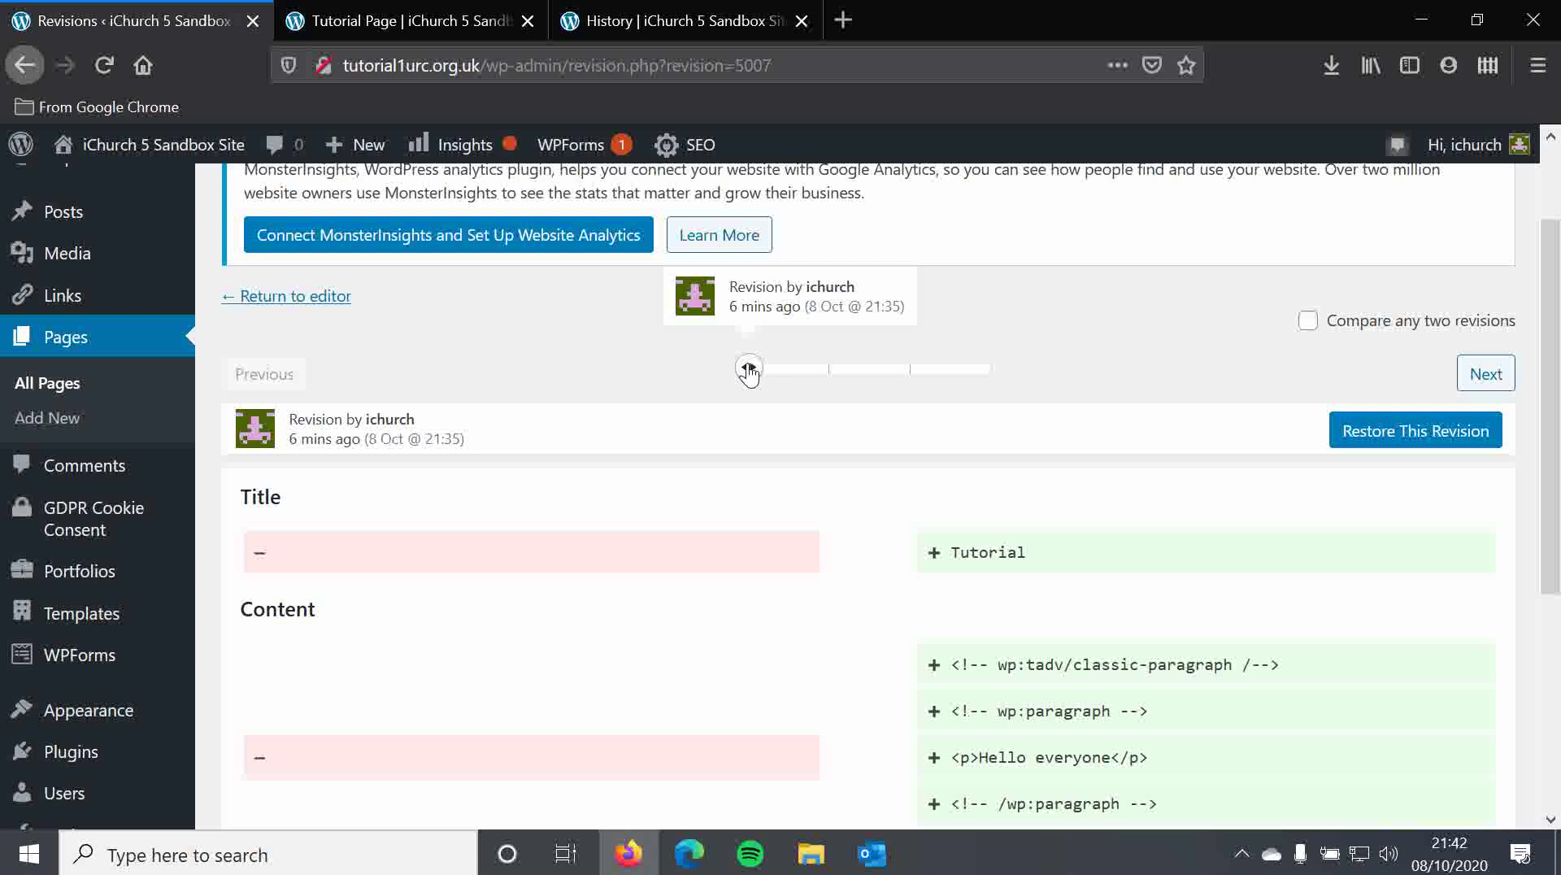
click(1364, 443)
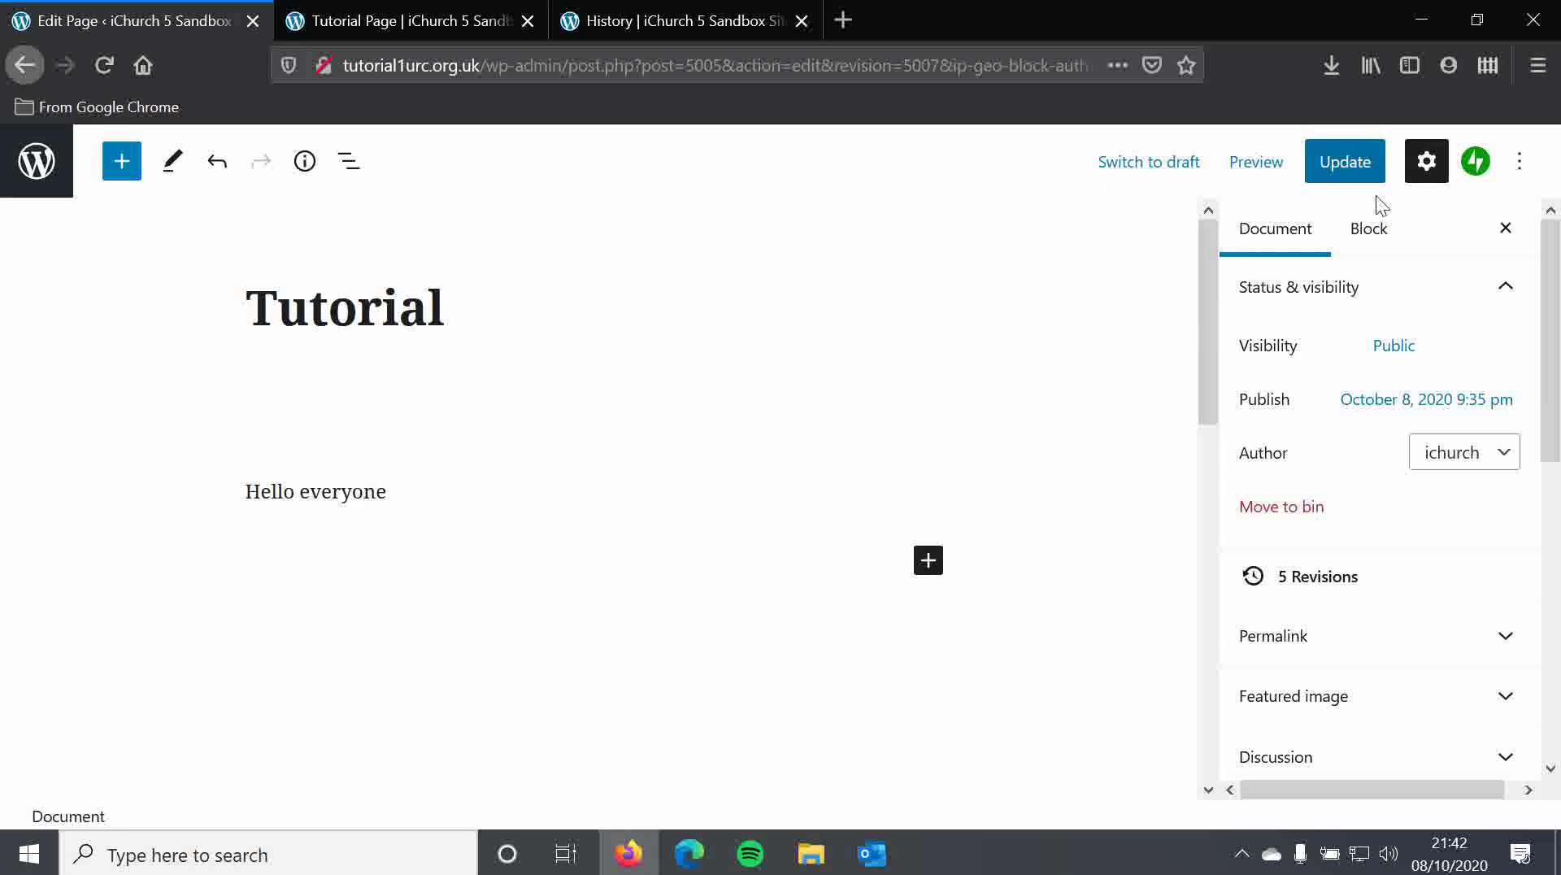
click(1345, 171)
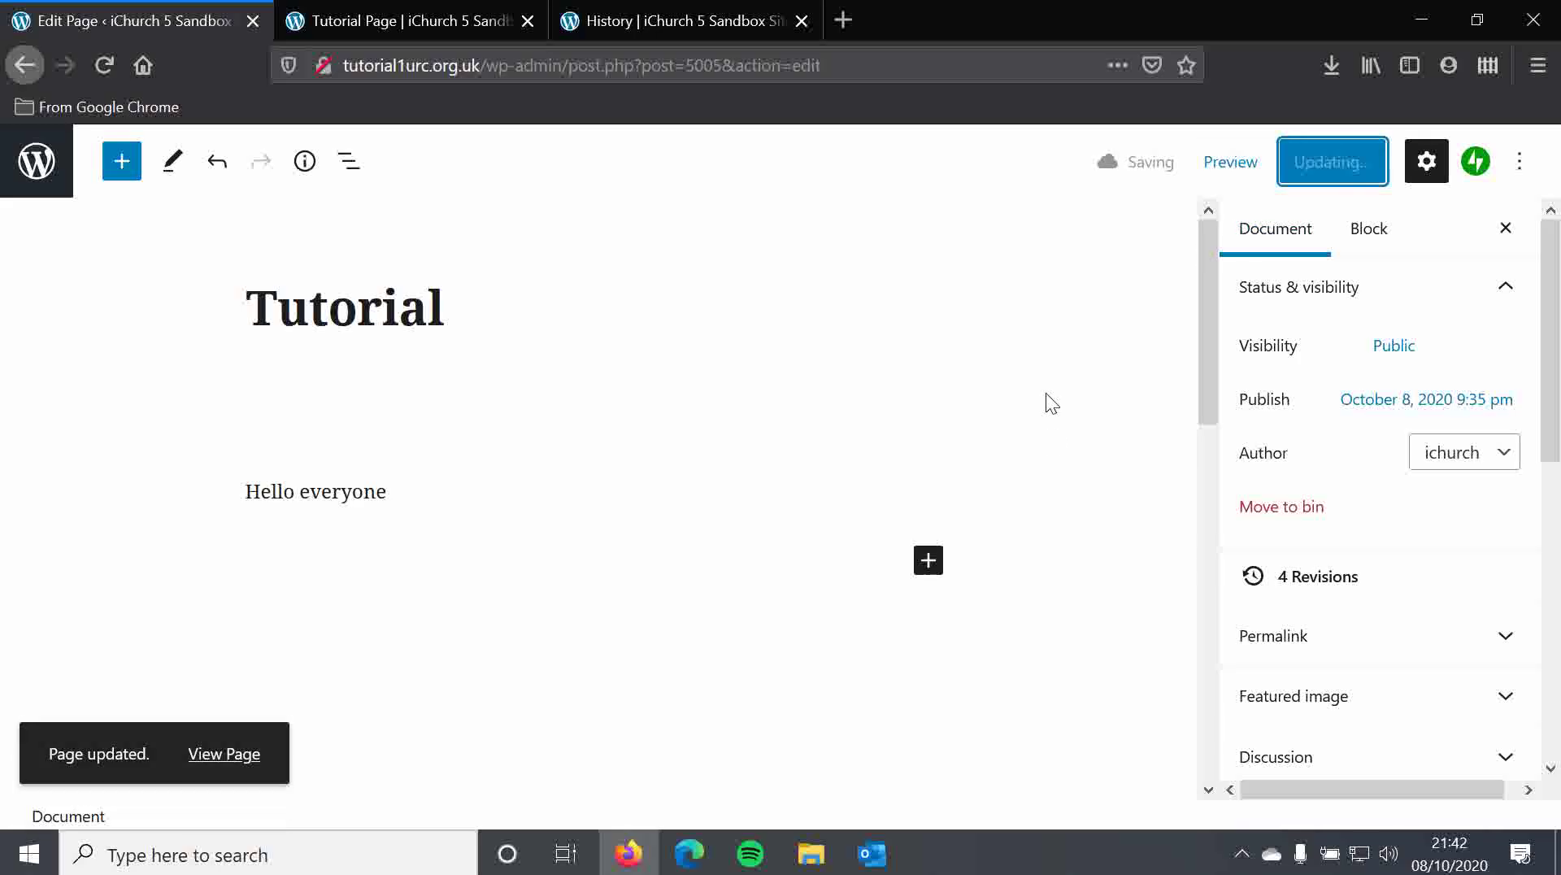